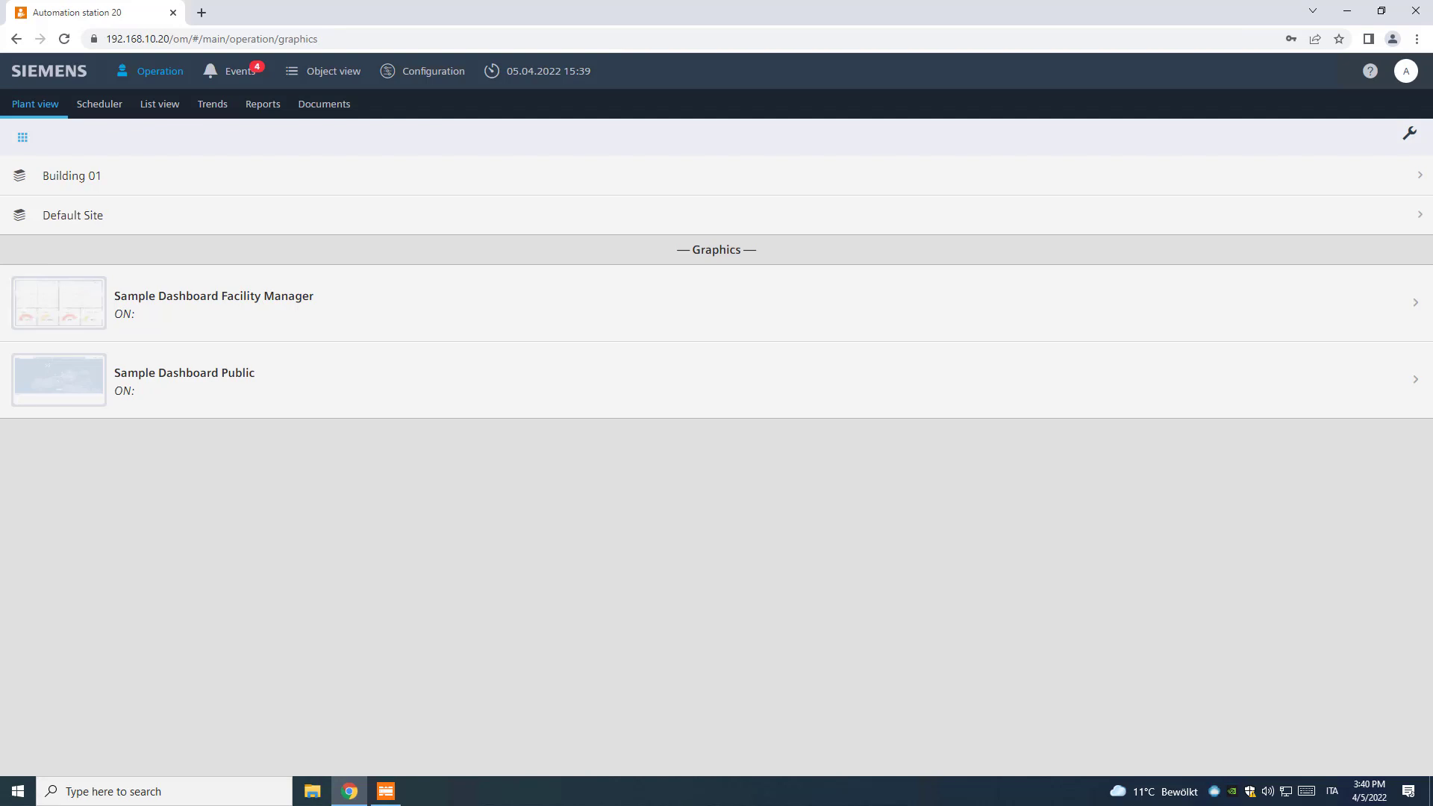
- Add a kiosk named "Slideshow Kiosk" to Building 01 as a slideshow of graphics, shown for sites like this, with the kiosk ON filter "site"
{"action": "left_click", "coordinate": [69, 179]}
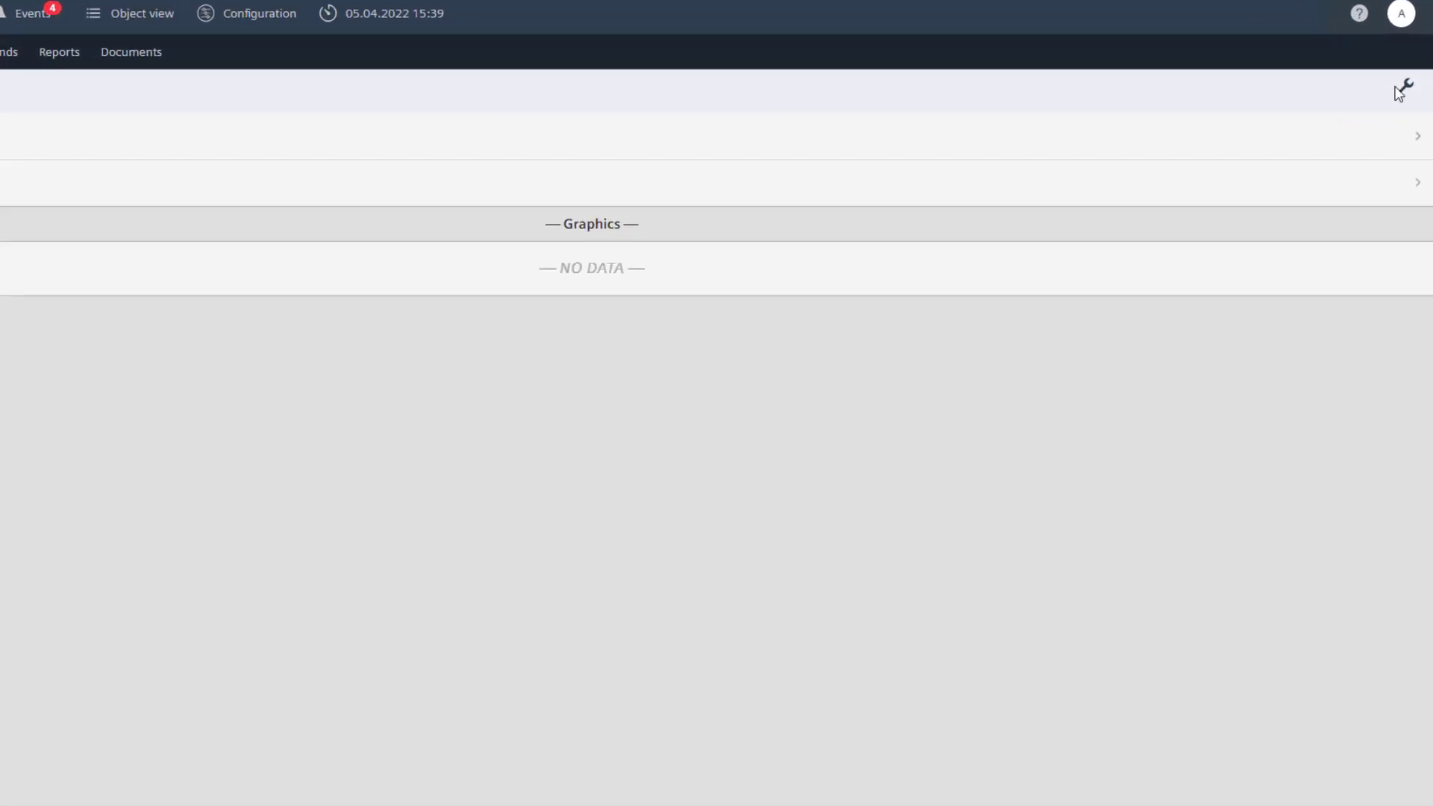
{"action": "left_click", "coordinate": [1400, 91]}
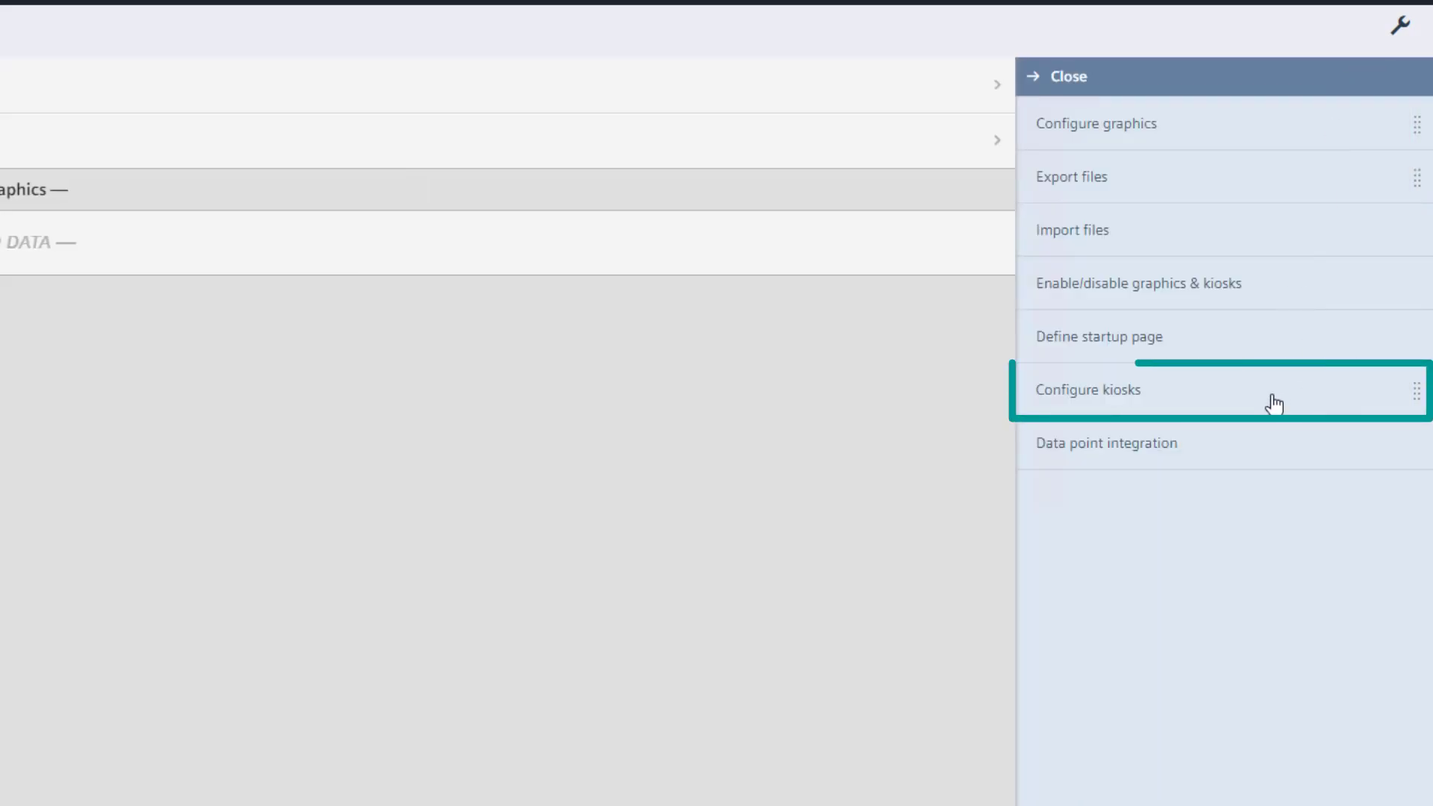
{"action": "left_click", "coordinate": [1273, 403]}
{"action": "left_click", "coordinate": [1274, 402]}
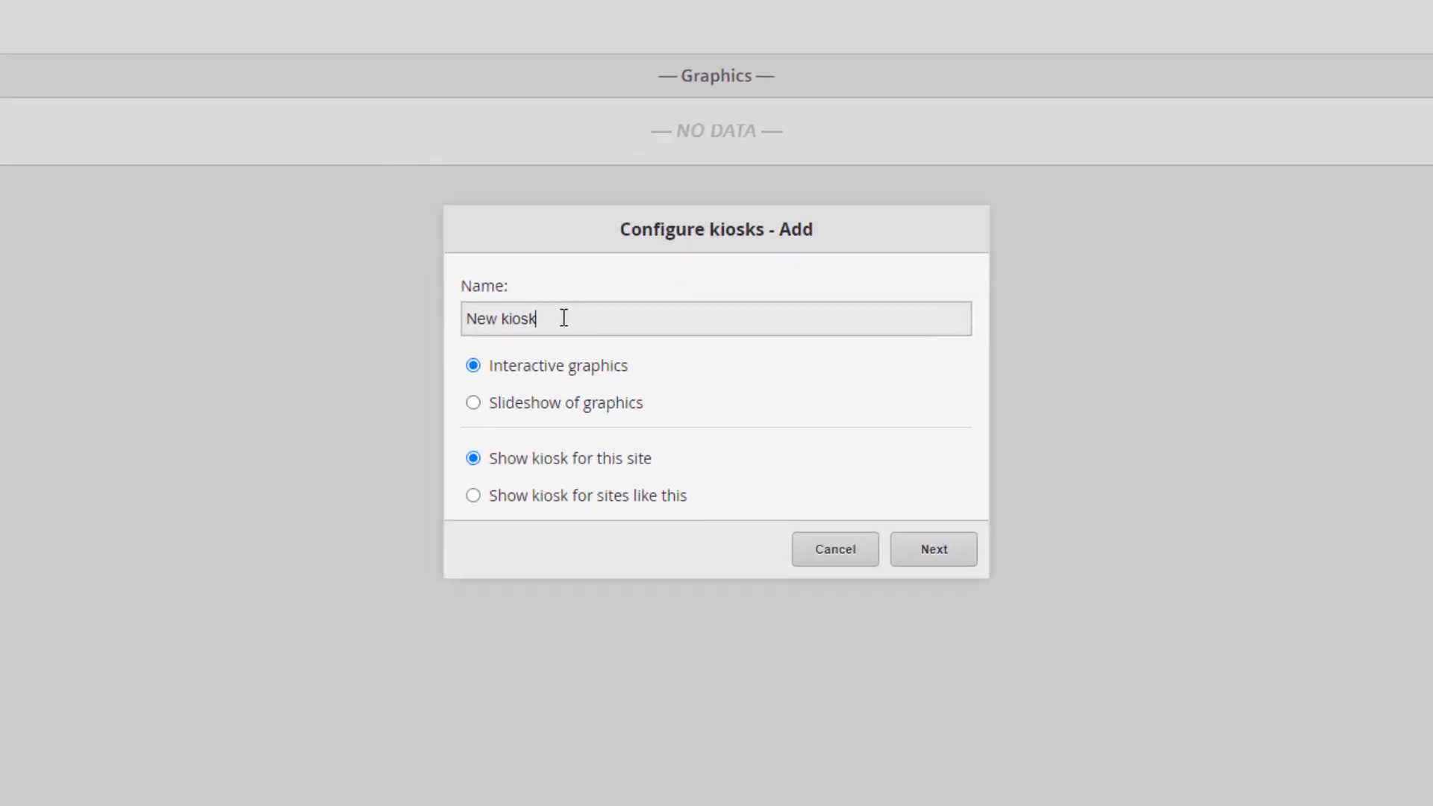
{"action": "key", "text": "ctrl+a"}
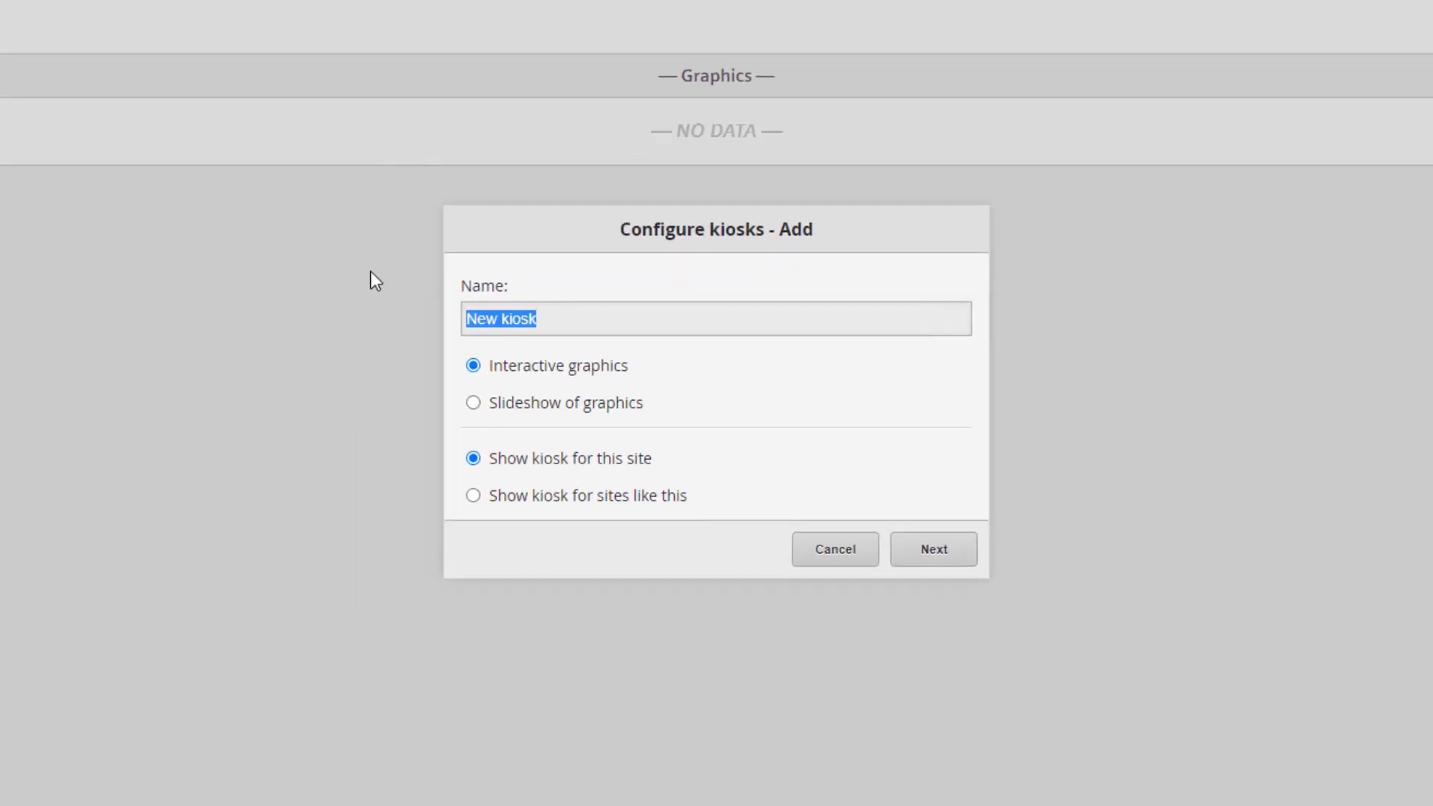
{"action": "type", "text": "Slideshow"}
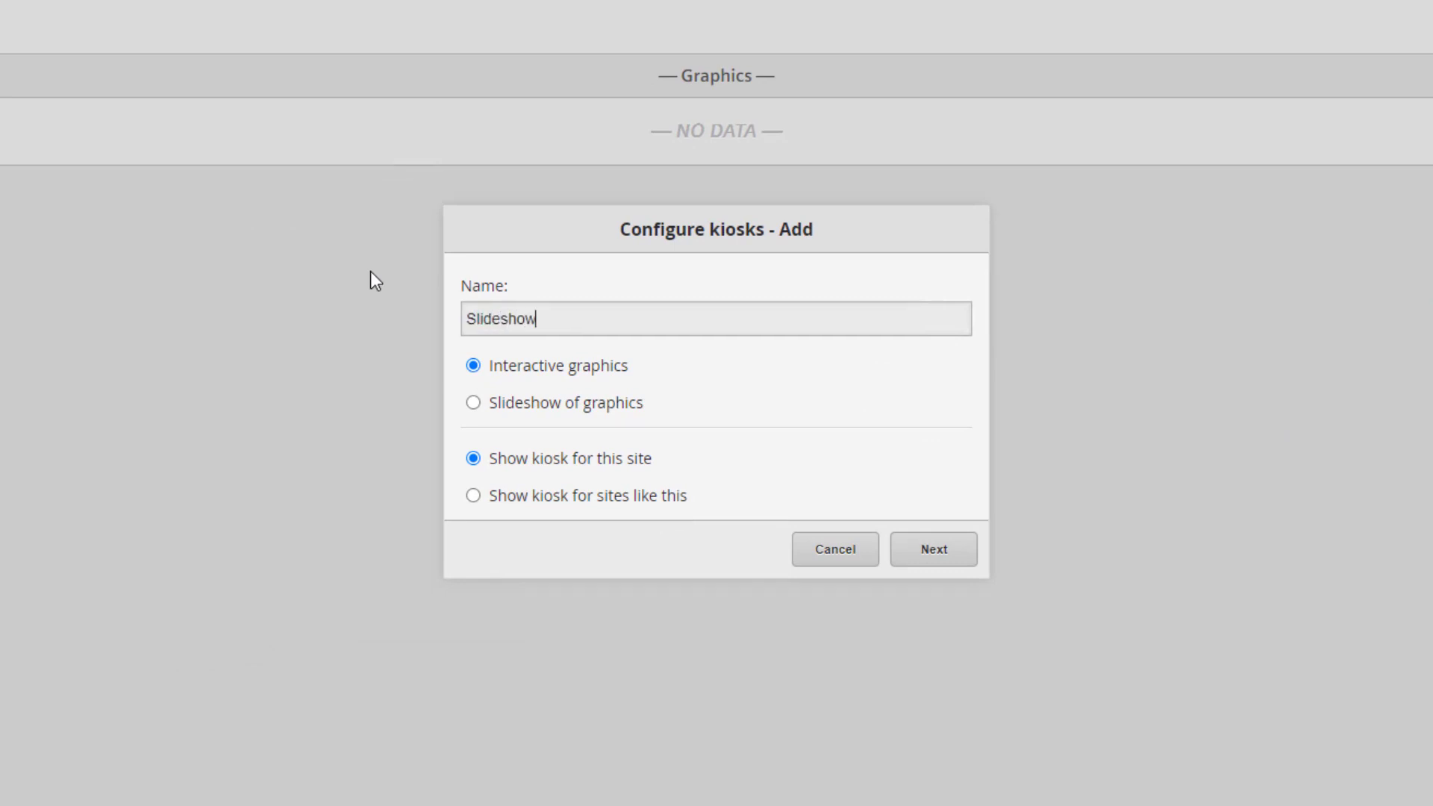
{"action": "type", "text": " Kiosk"}
{"action": "left_click", "coordinate": [475, 413]}
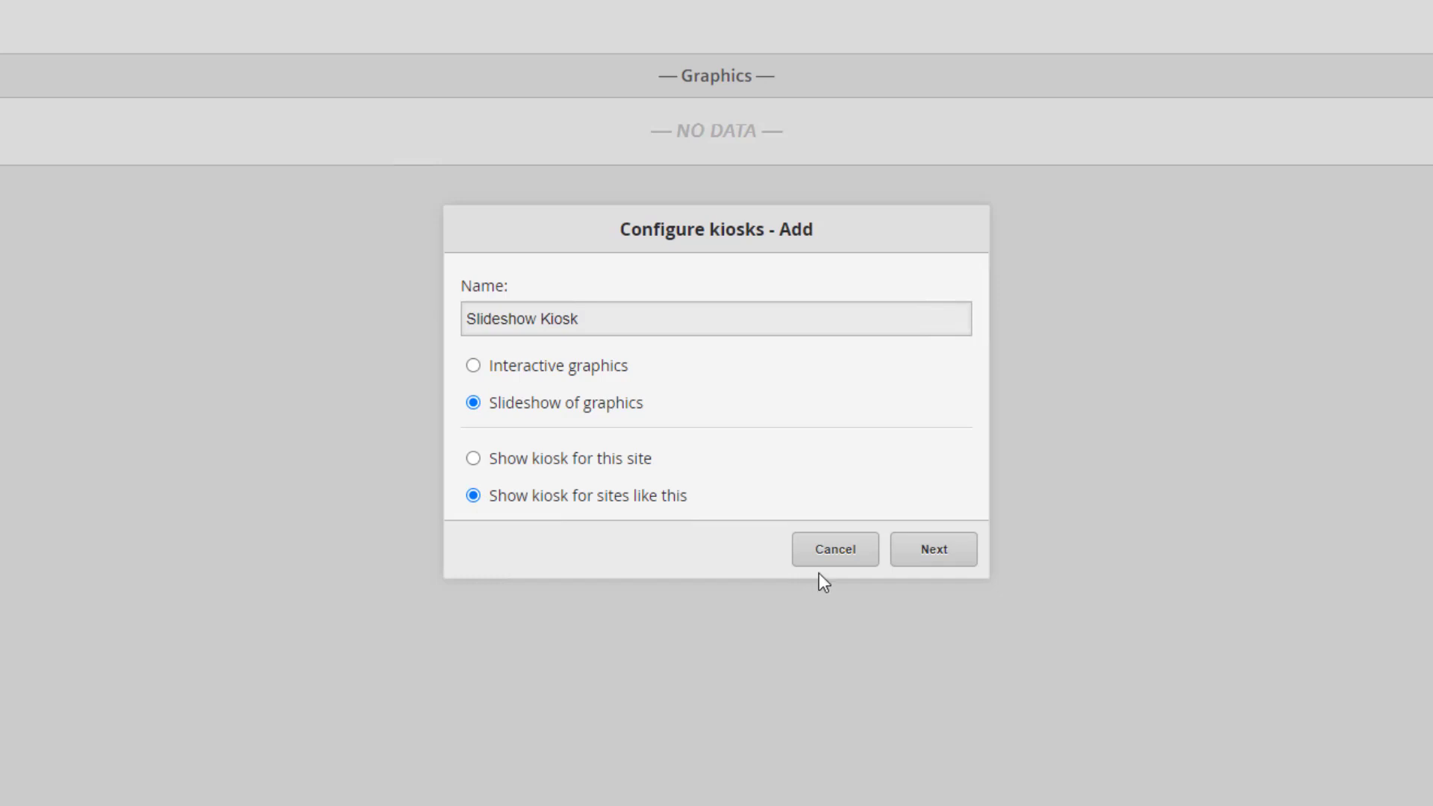
{"action": "left_click", "coordinate": [931, 553]}
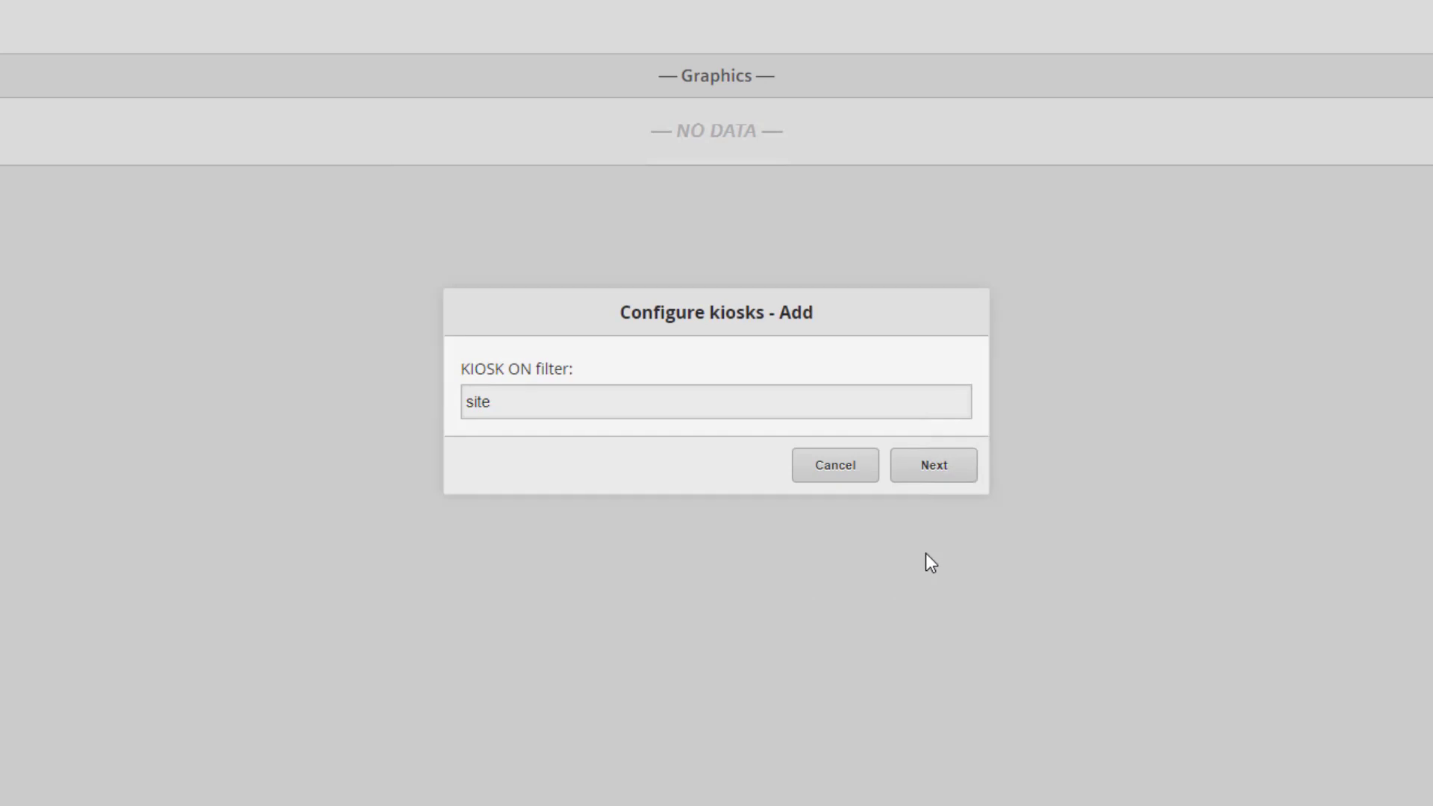
{"action": "left_click", "coordinate": [909, 459]}
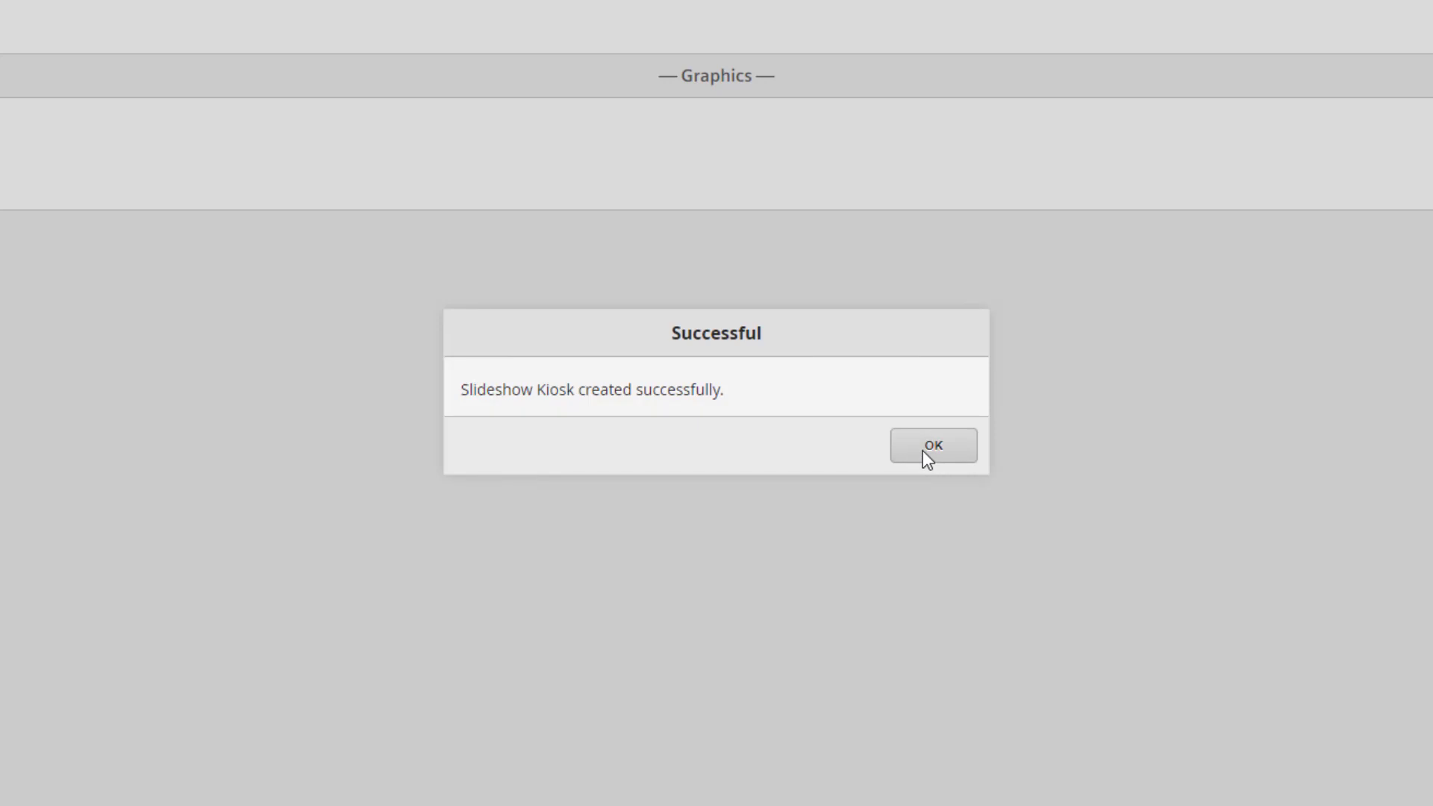
{"action": "left_click", "coordinate": [922, 449]}
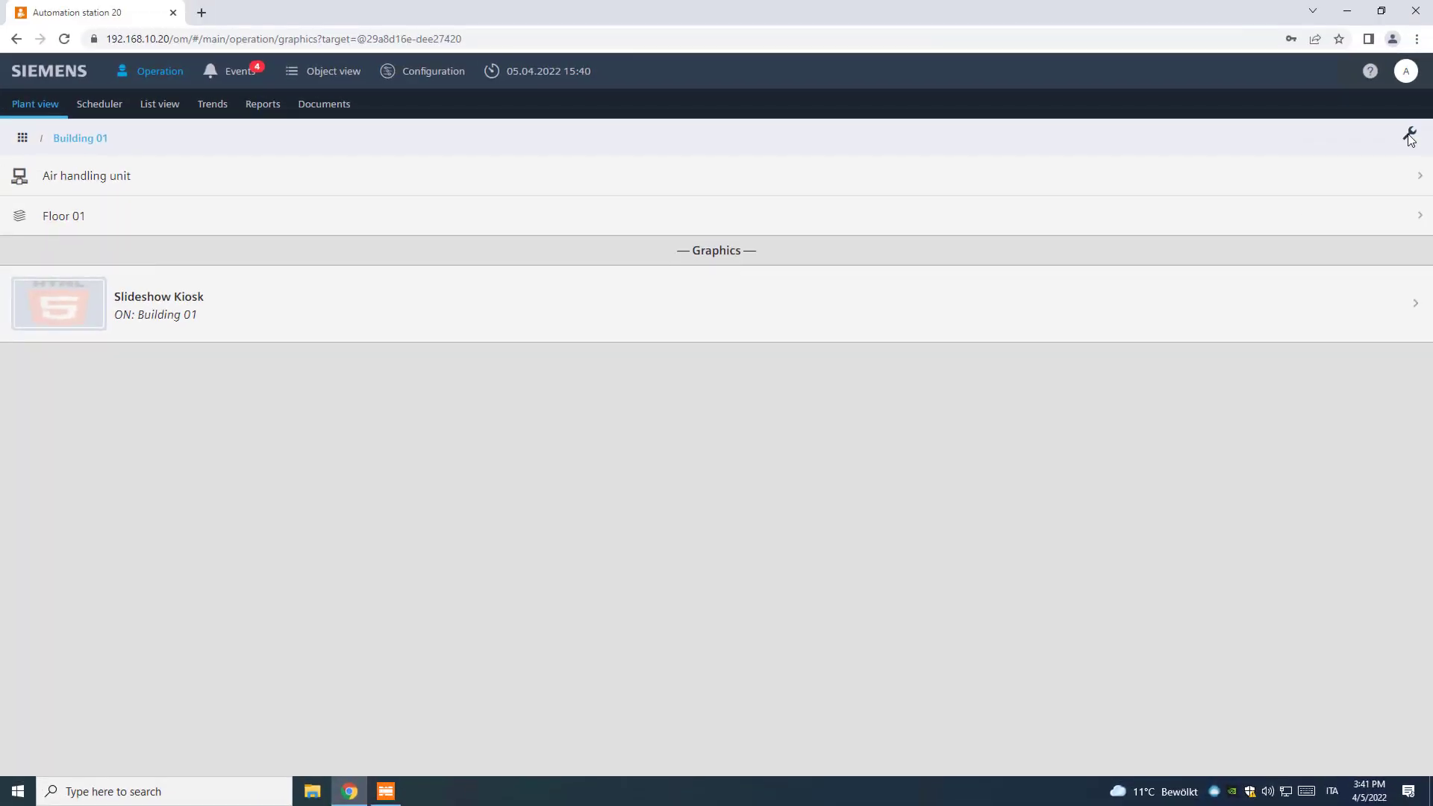
- Check the name and ON filter in Slideshow Kiosk's properties and cancel without editing them
{"action": "left_click", "coordinate": [1410, 138]}
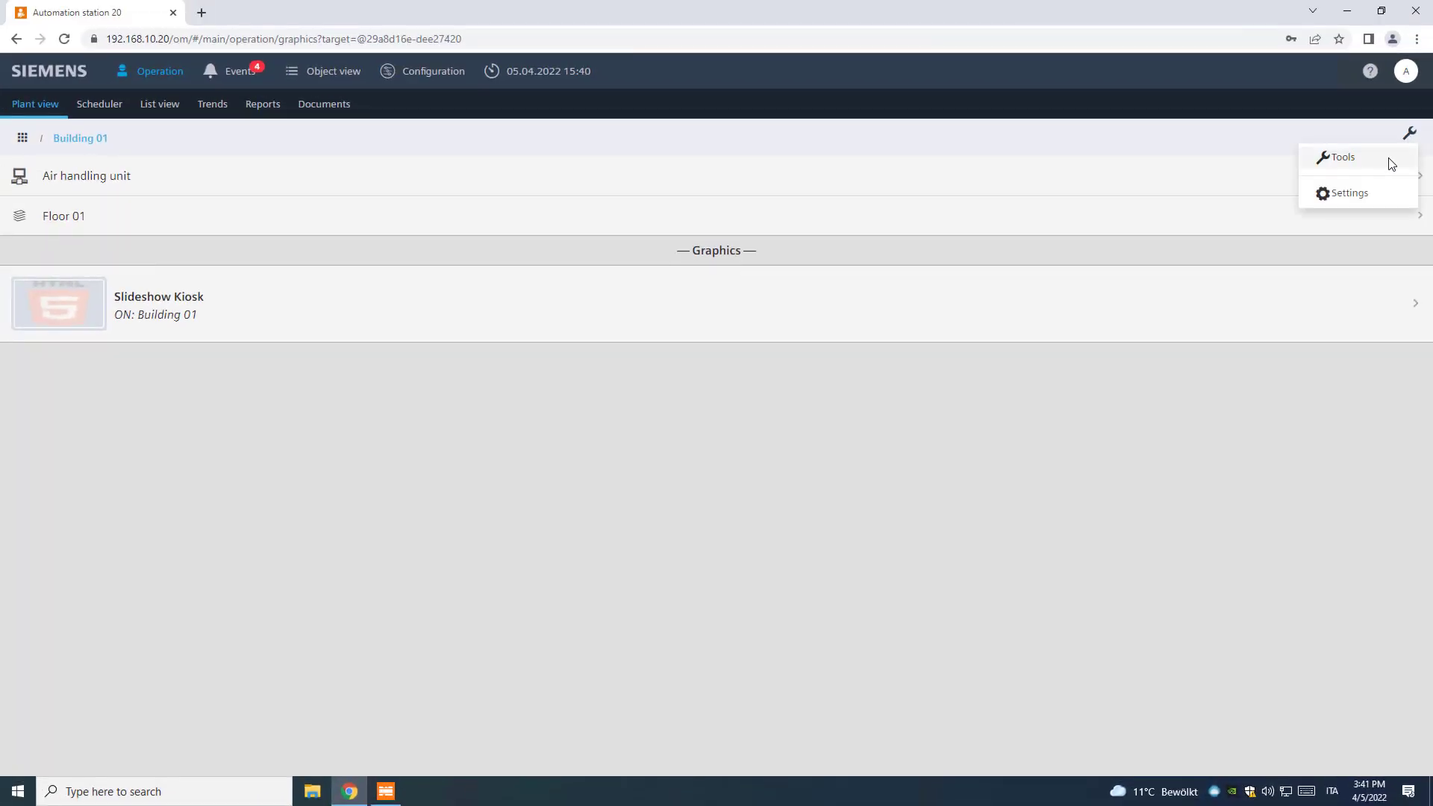
{"action": "left_click", "coordinate": [1386, 159]}
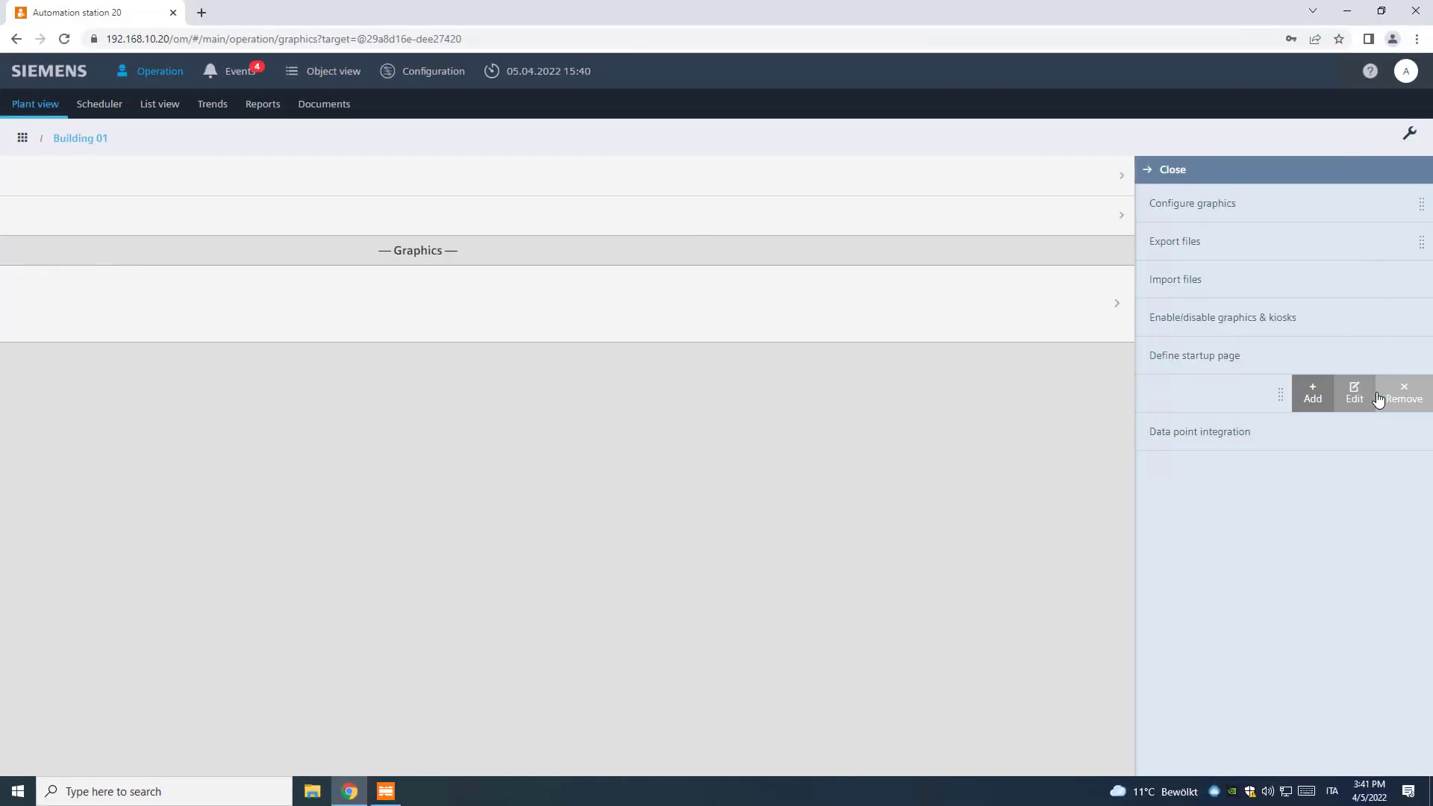
{"action": "left_click", "coordinate": [1358, 403]}
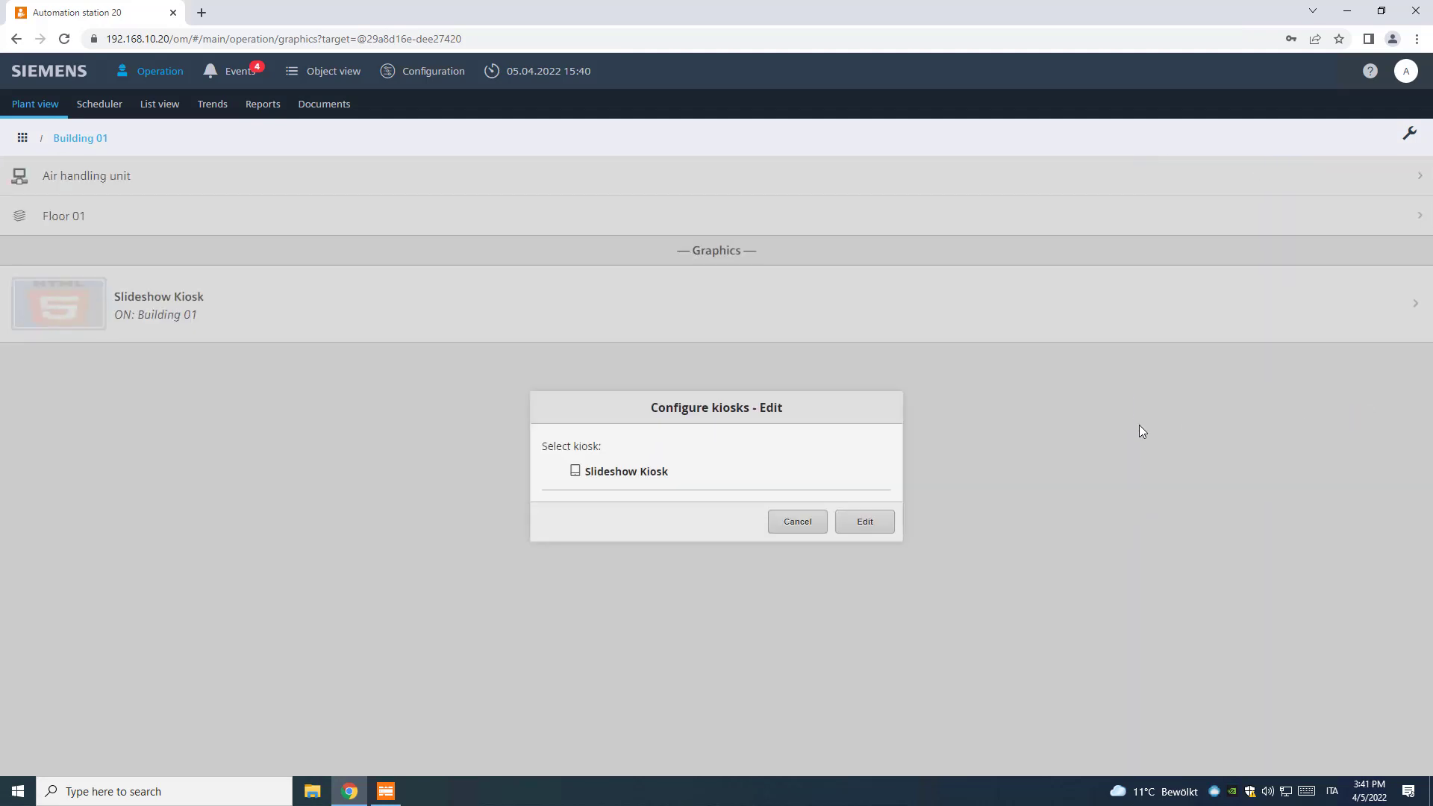
{"action": "left_click", "coordinate": [791, 474]}
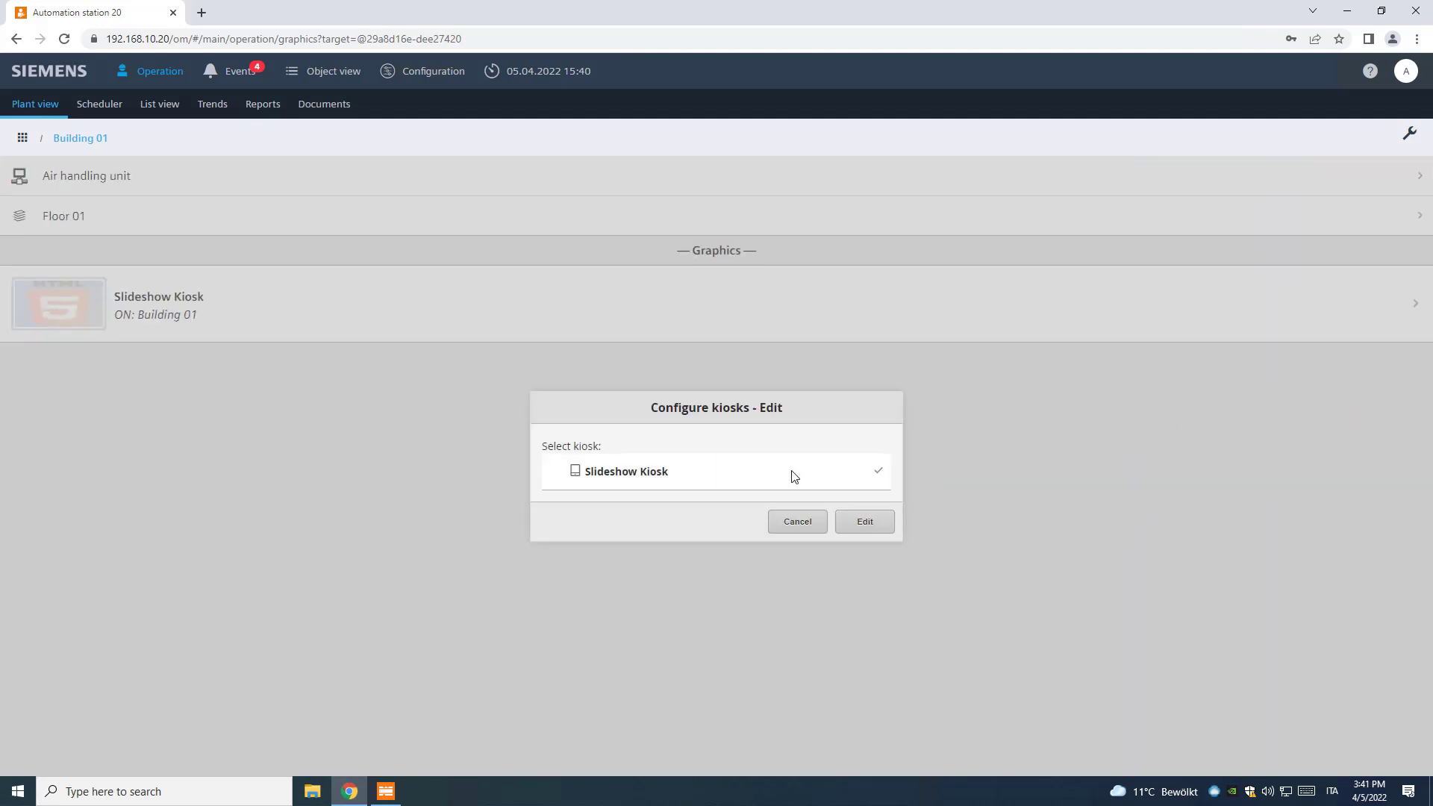
{"action": "left_click", "coordinate": [866, 521]}
{"action": "left_click", "coordinate": [863, 552]}
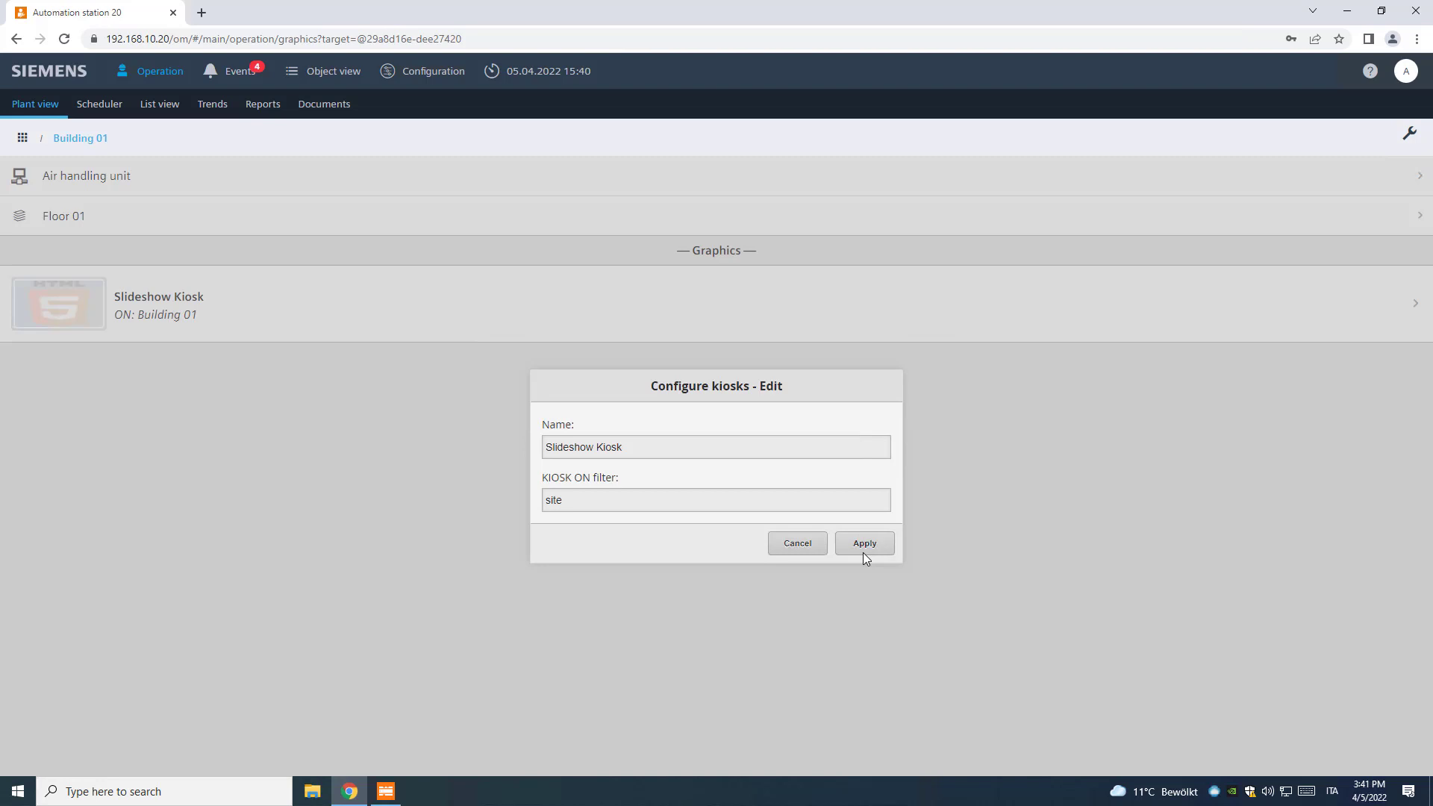
{"action": "left_click", "coordinate": [802, 542]}
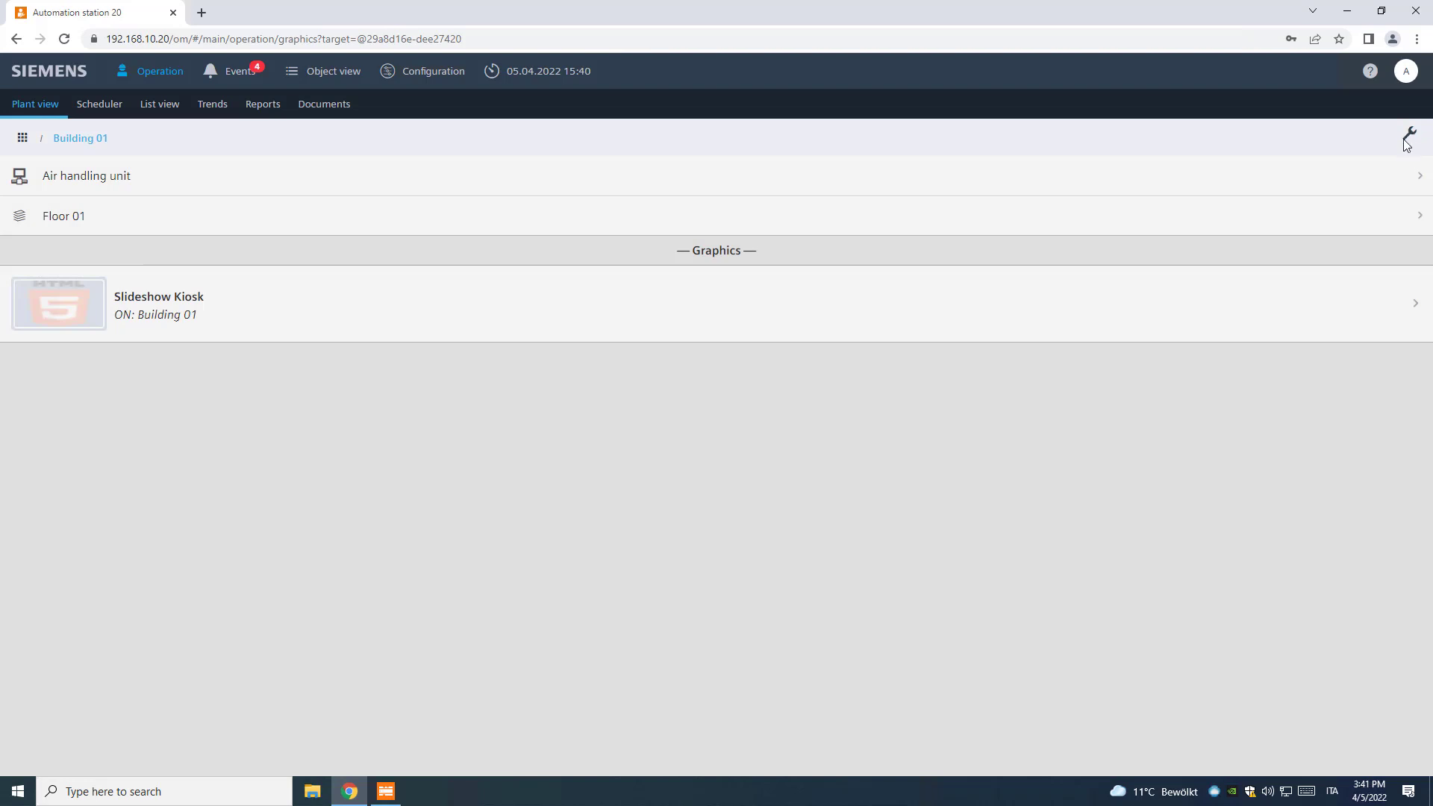
- Add Sample NG AHU_ERC_HC_TP to Slideshow Kiosk as slide 1, targeting Building 01'Air handling unit with a 15-second timer
{"action": "left_click", "coordinate": [1405, 144]}
{"action": "left_click", "coordinate": [1339, 157]}
{"action": "mouse_move", "coordinate": [1292, 407]}
{"action": "left_click", "coordinate": [1353, 390]}
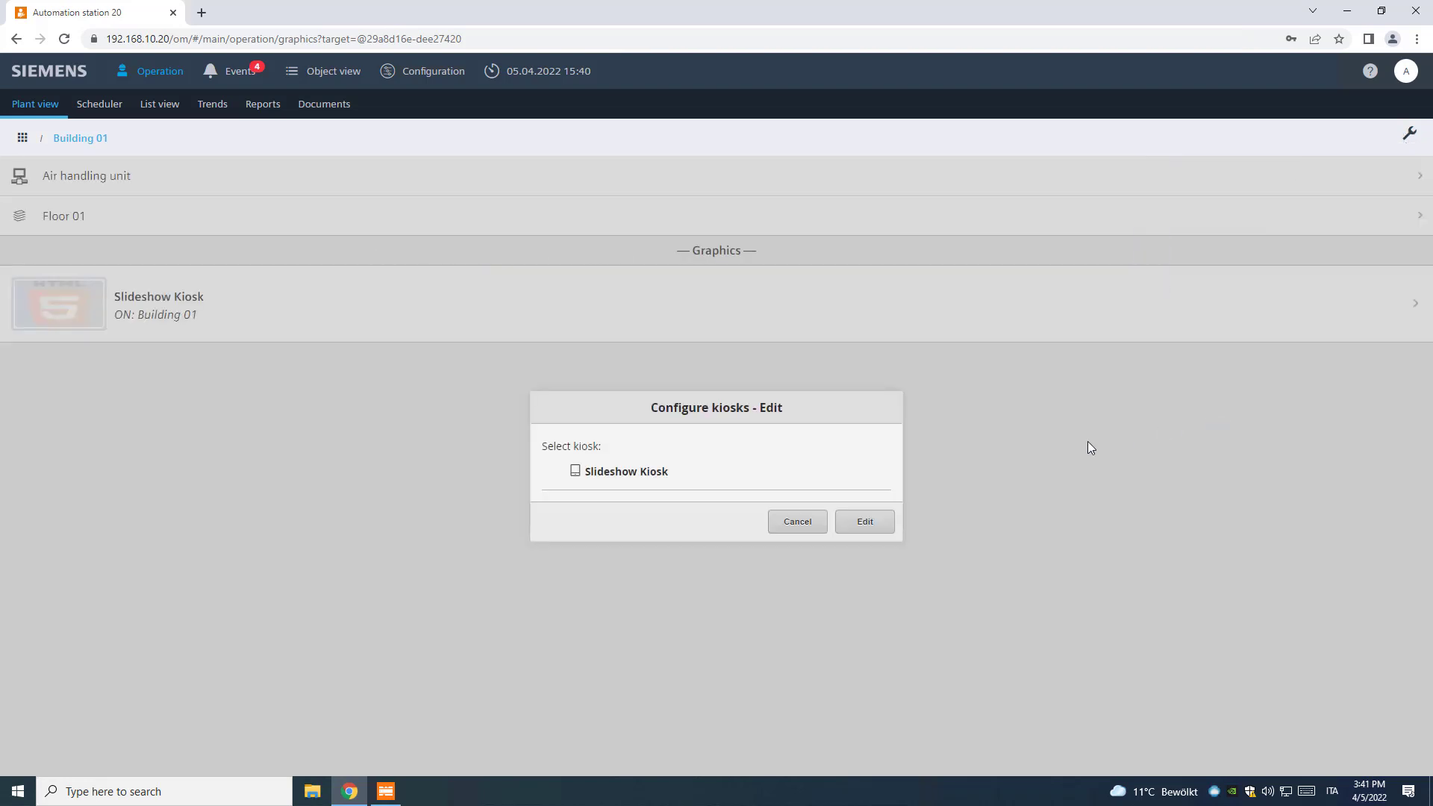
{"action": "left_click", "coordinate": [811, 481]}
{"action": "left_click", "coordinate": [864, 521]}
{"action": "left_click", "coordinate": [598, 467]}
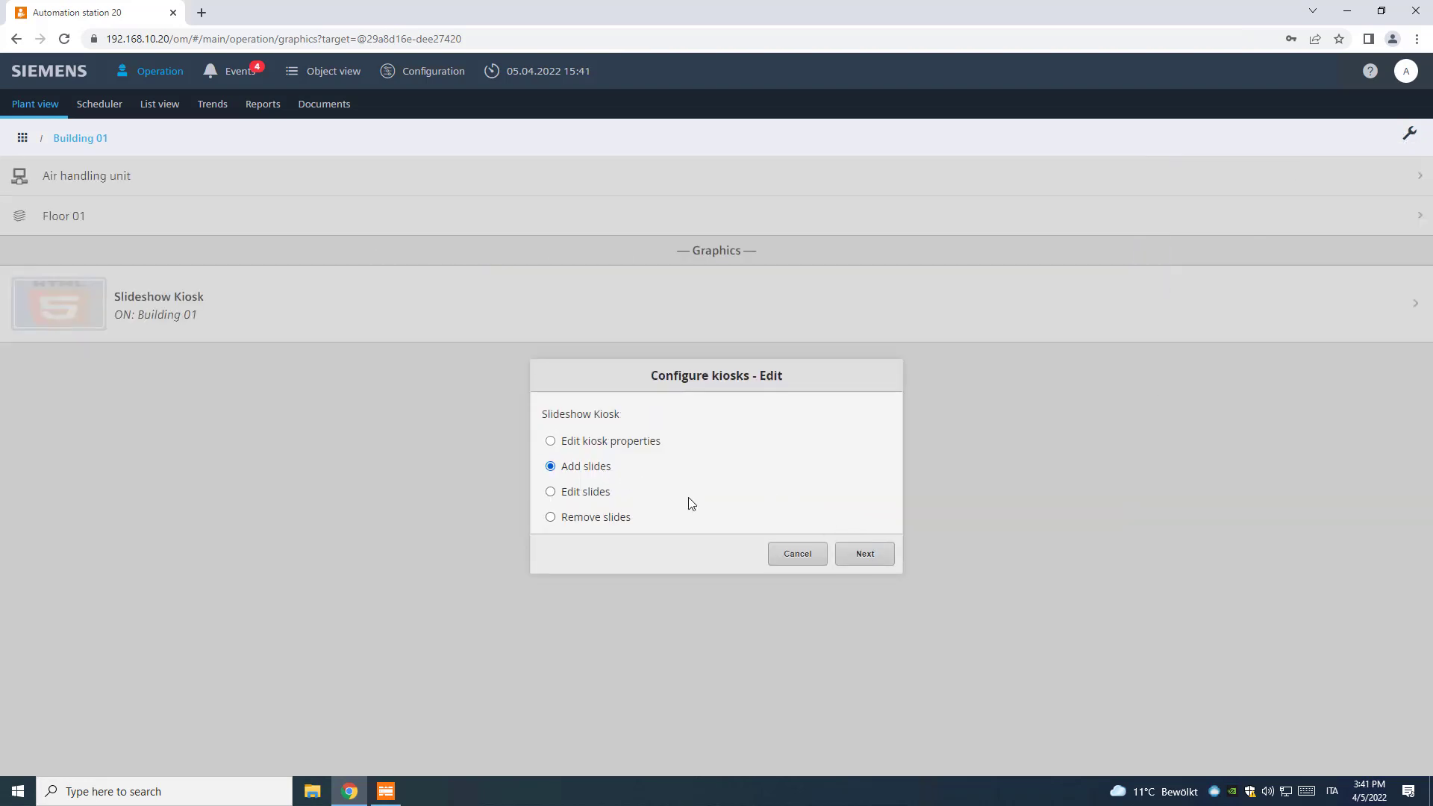
{"action": "left_click", "coordinate": [879, 556]}
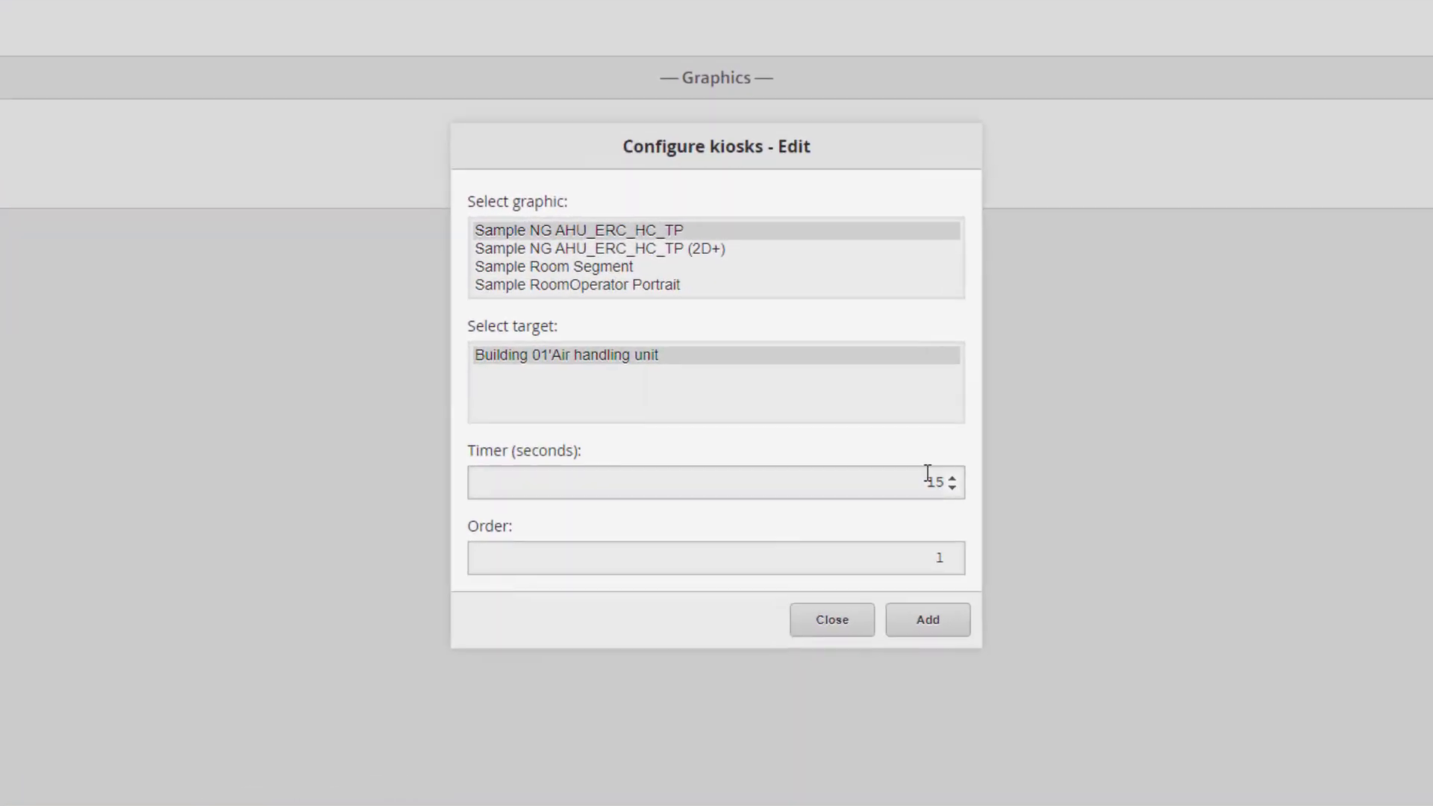
{"action": "left_click", "coordinate": [662, 235]}
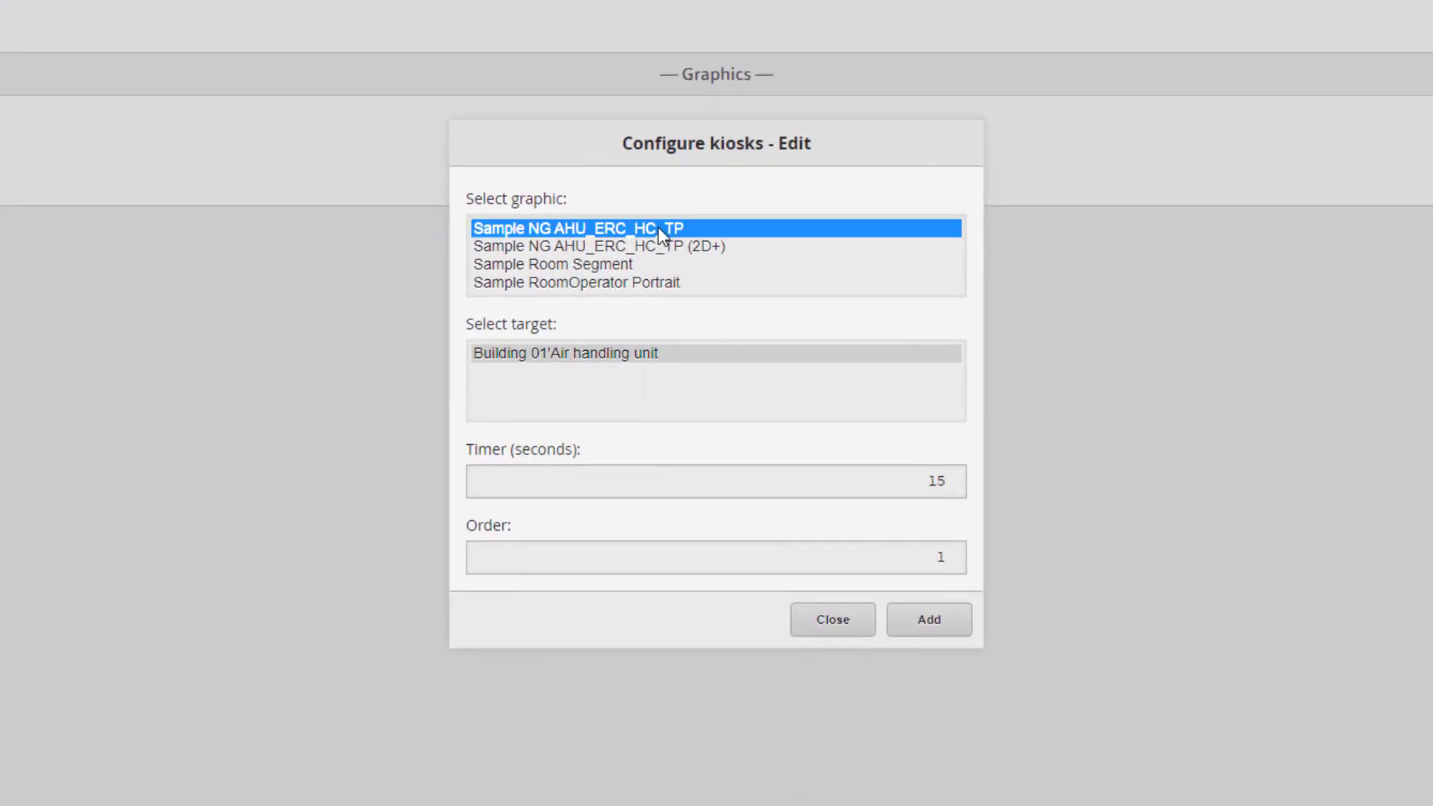
{"action": "left_click", "coordinate": [637, 352]}
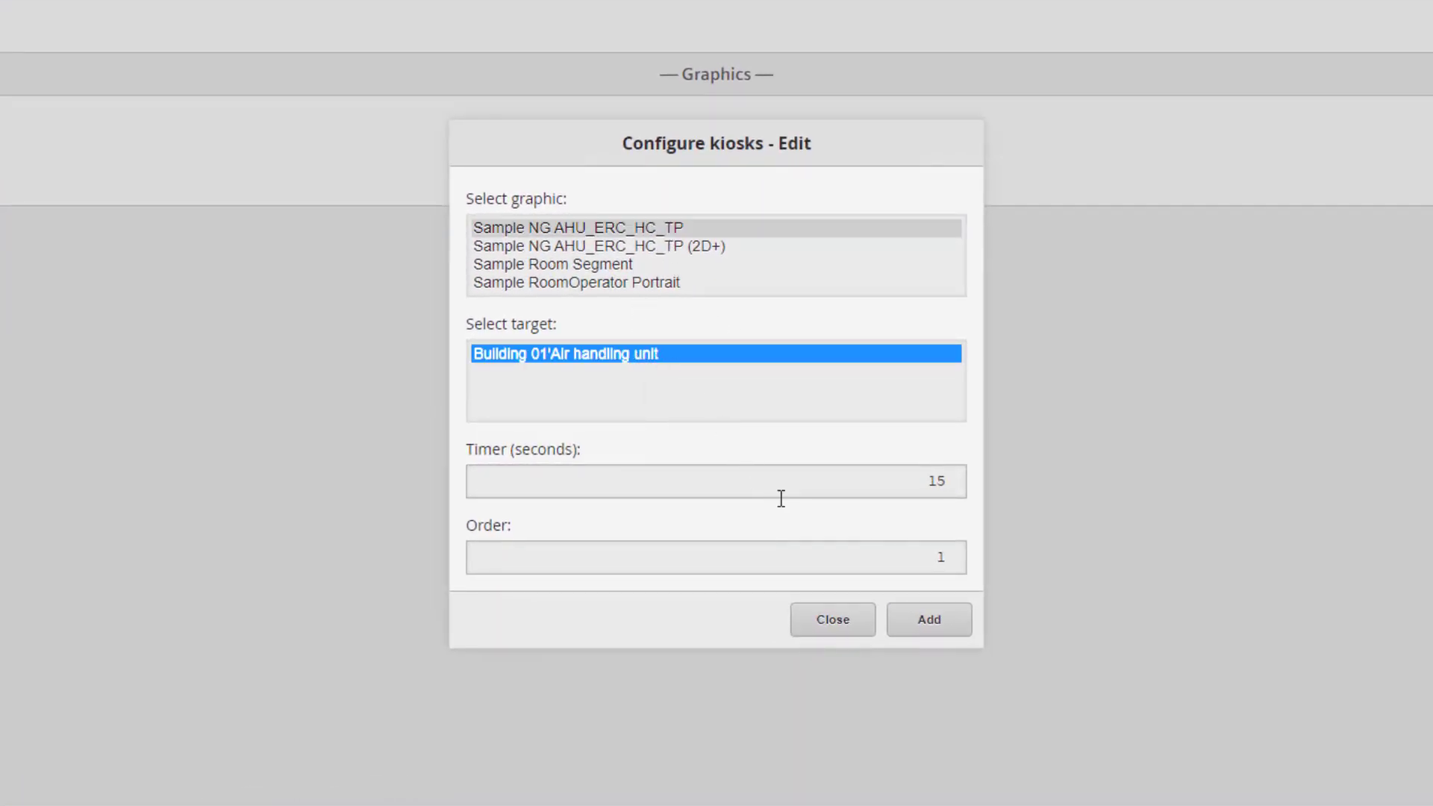
{"action": "left_click", "coordinate": [916, 616]}
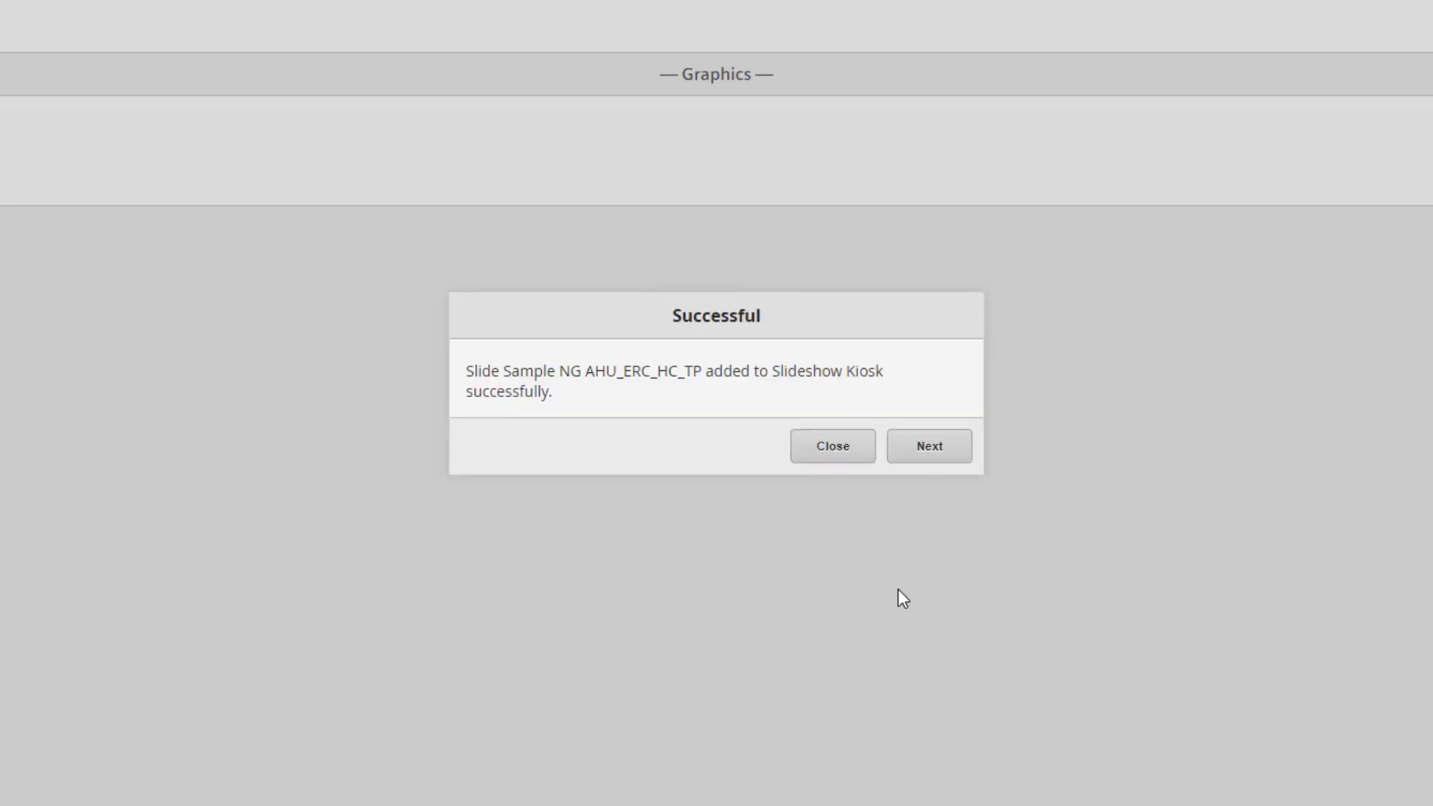
- Add Sample NG AHU_ERC_HC_TP (2D+) as slide 2 with a 15-second timer, targeting Building 01'Air handling unit, and finish adding slides
{"action": "left_click", "coordinate": [942, 446]}
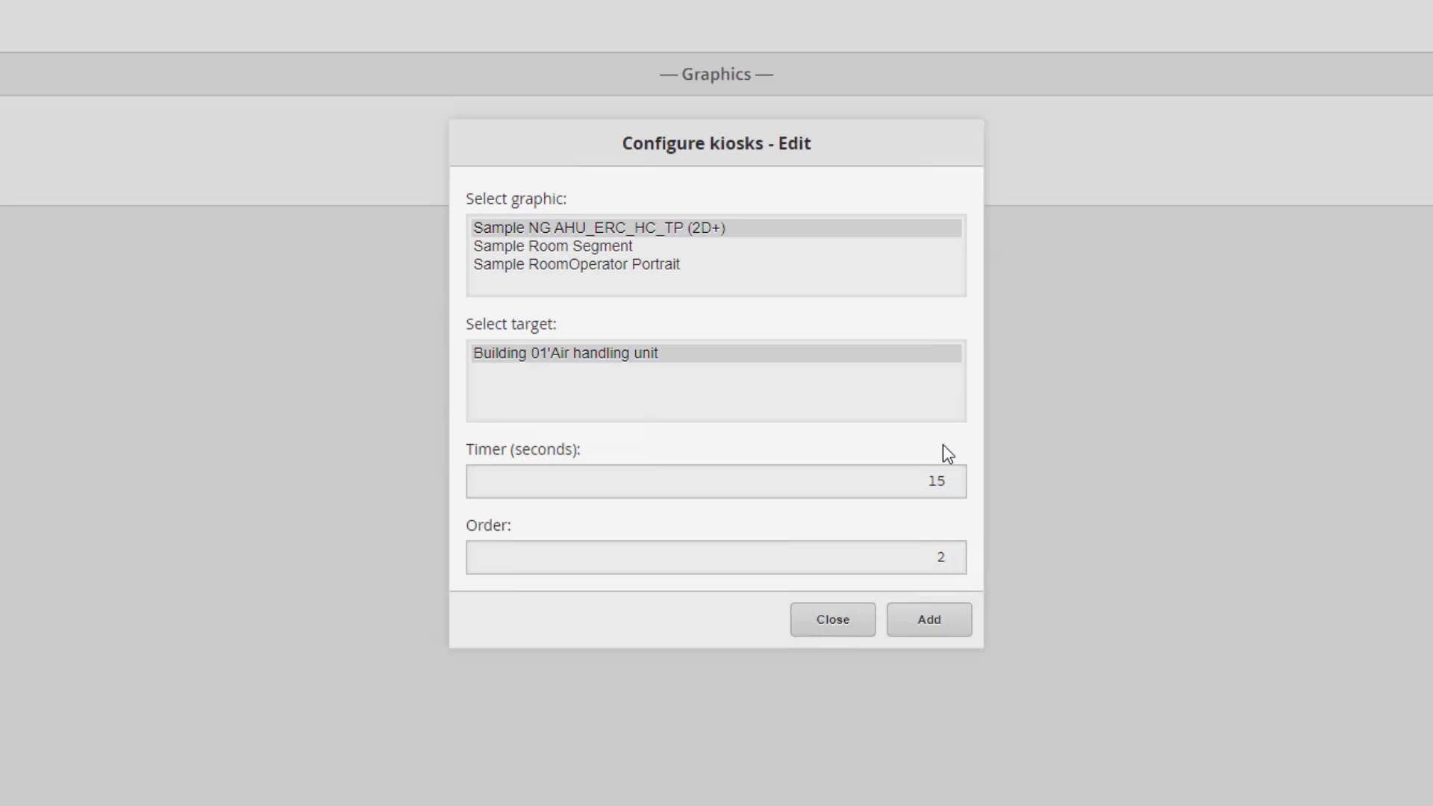
{"action": "left_click", "coordinate": [782, 232]}
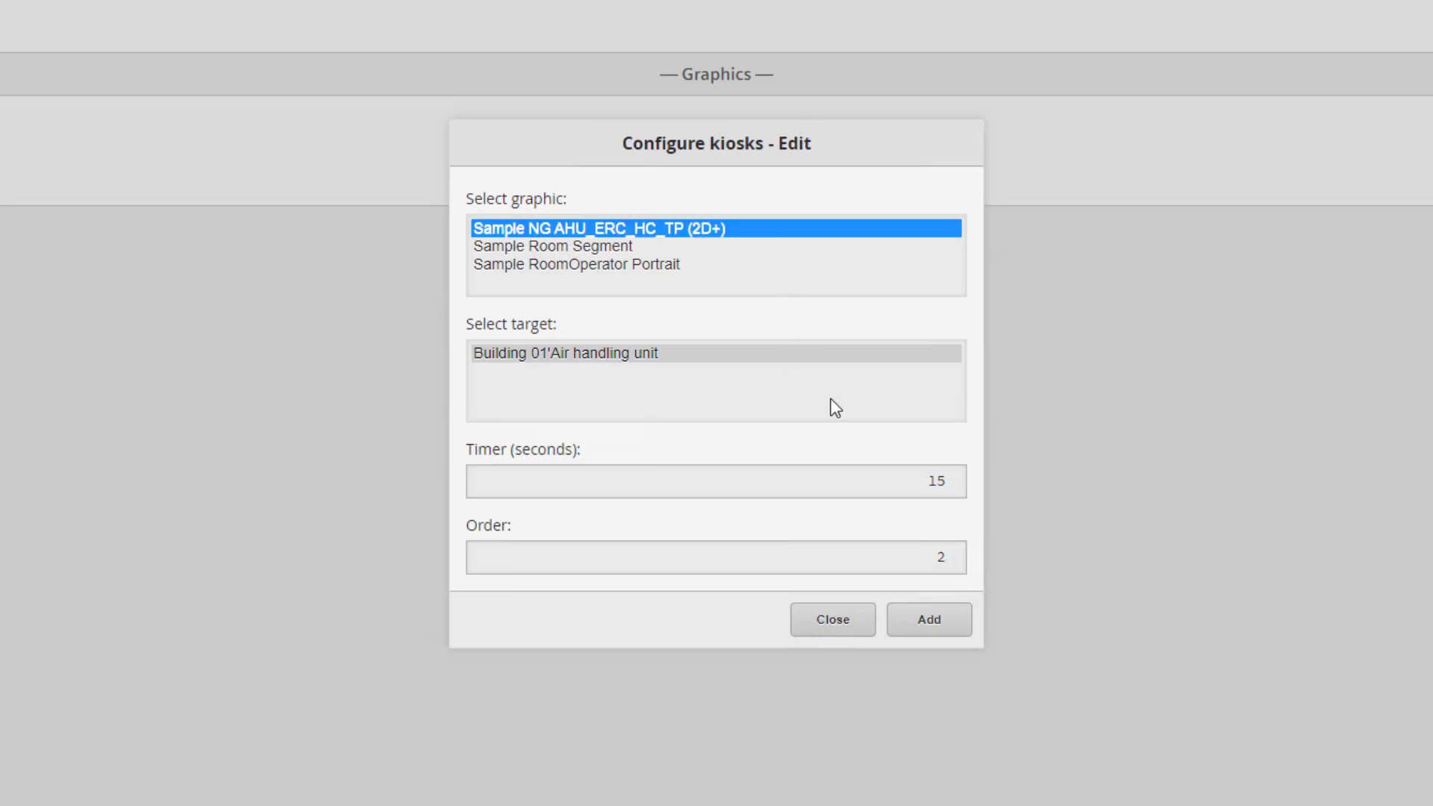
{"action": "left_click", "coordinate": [919, 618]}
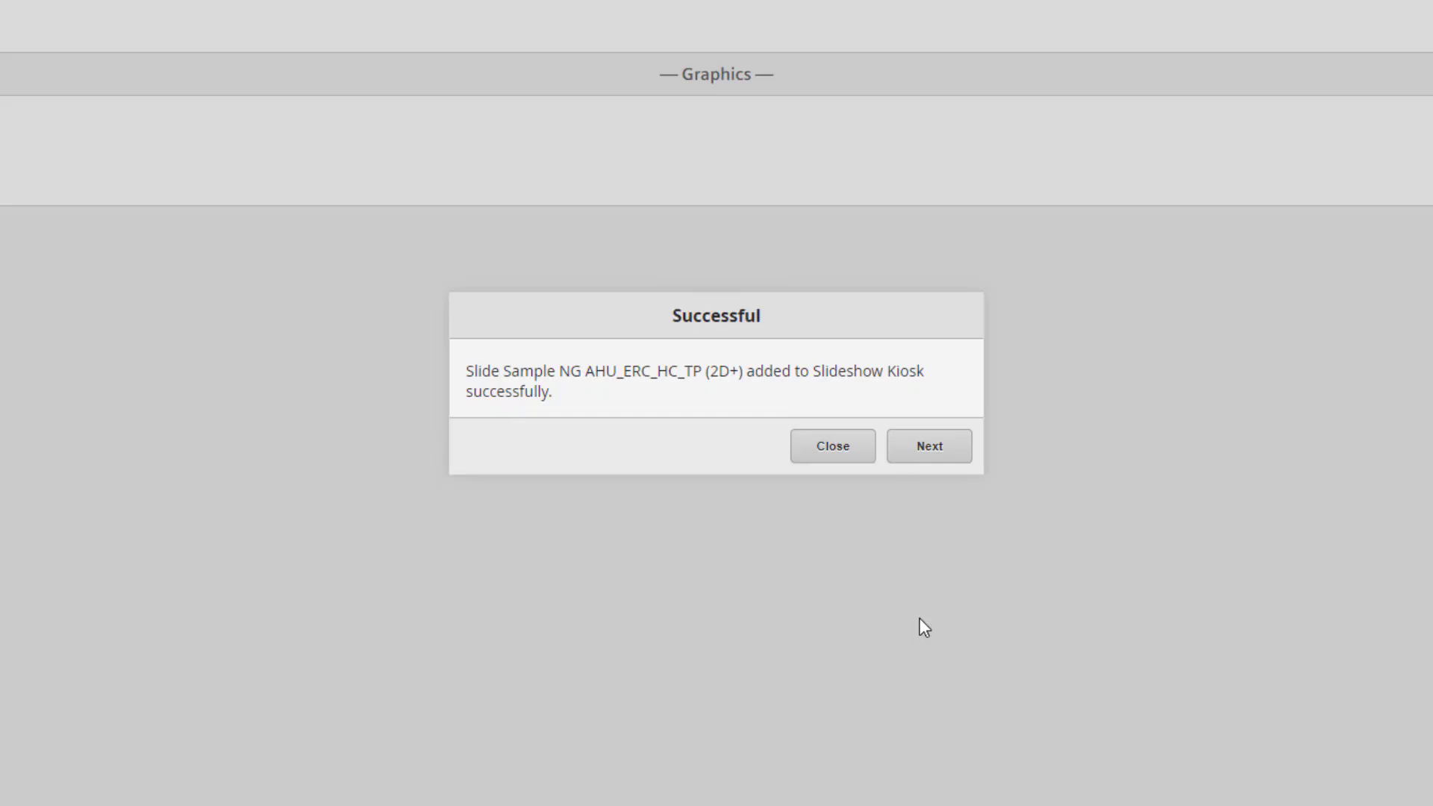
{"action": "left_click", "coordinate": [851, 455]}
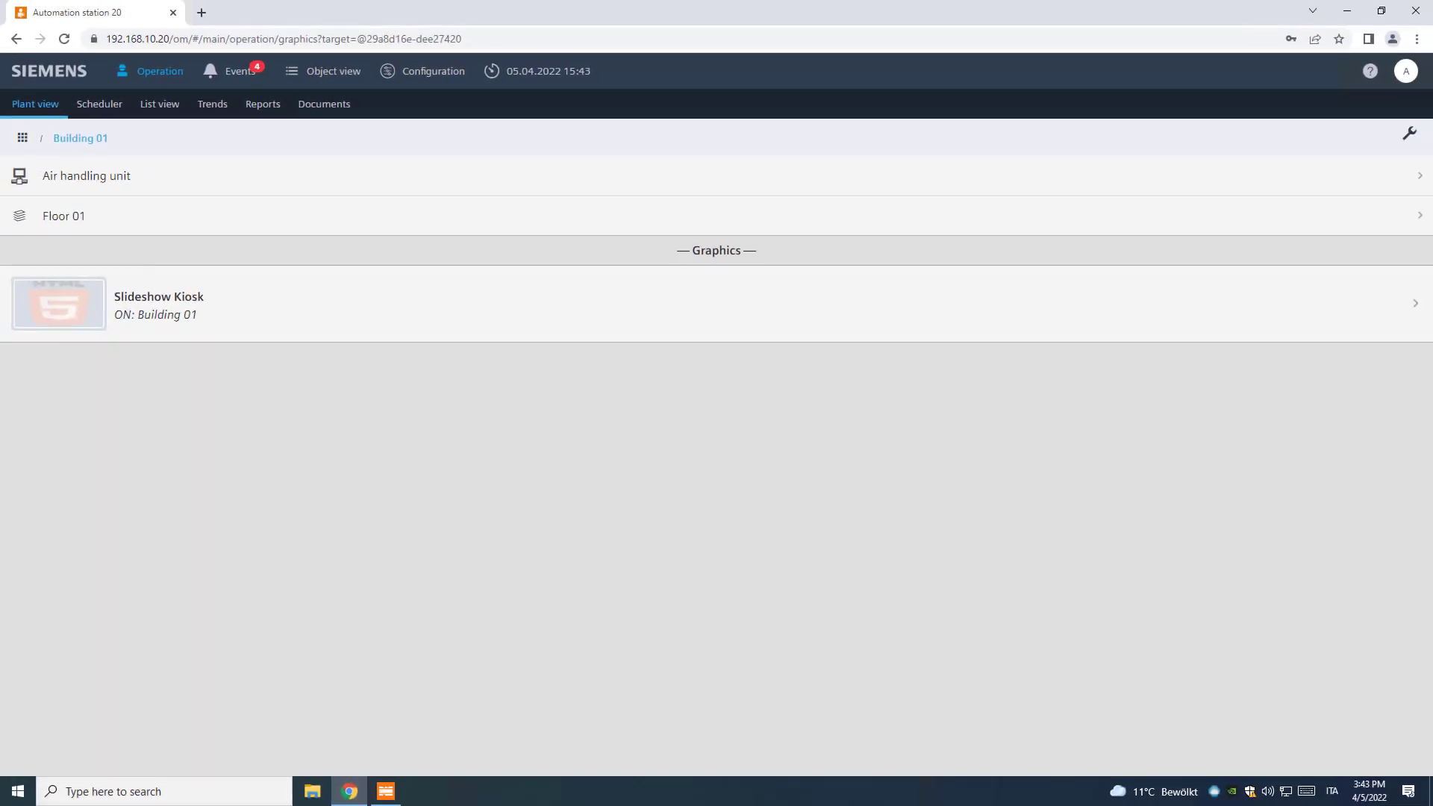
- Enable Slideshow Kiosk in the list of disabled graphics and kiosks, and open it from Building 01's graphics
{"action": "left_click", "coordinate": [1410, 134]}
{"action": "left_click", "coordinate": [1386, 159]}
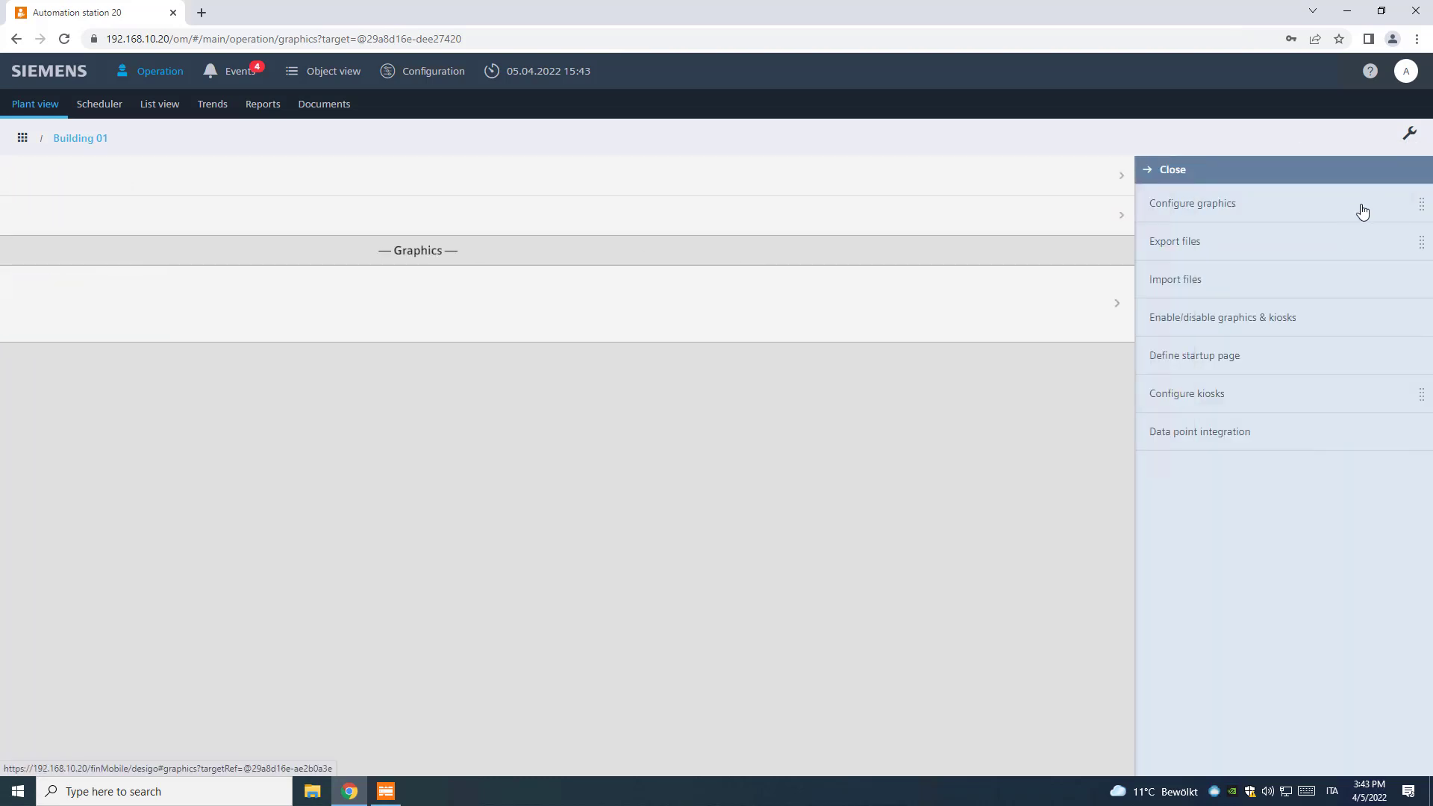
{"action": "left_click", "coordinate": [1326, 320]}
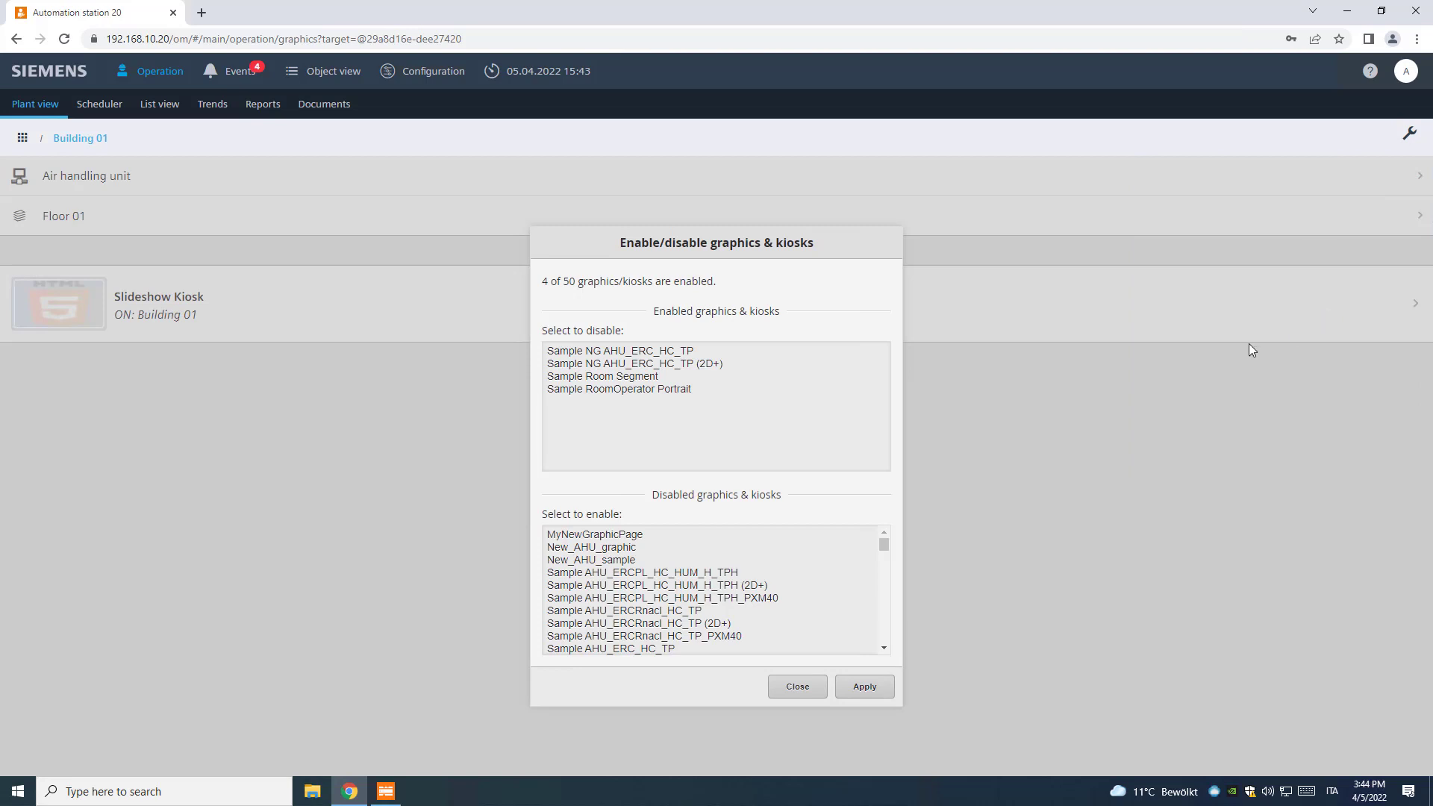
{"action": "scroll", "coordinate": [683, 587], "scroll_direction": "down", "scroll_amount": 1}
{"action": "scroll", "coordinate": [683, 587], "scroll_direction": "down", "scroll_amount": 5}
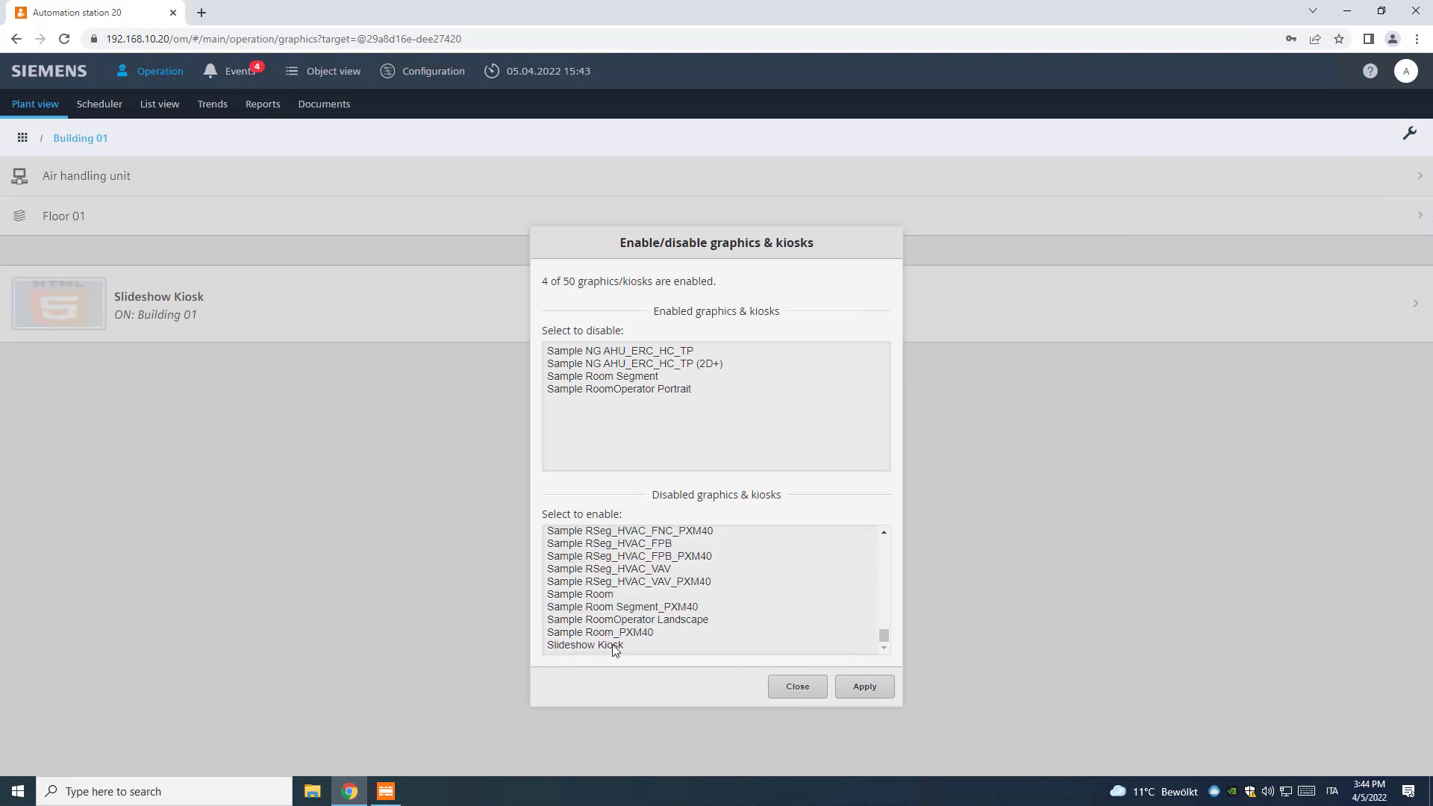
{"action": "left_click", "coordinate": [616, 648]}
{"action": "left_click", "coordinate": [853, 686]}
{"action": "left_click", "coordinate": [809, 688]}
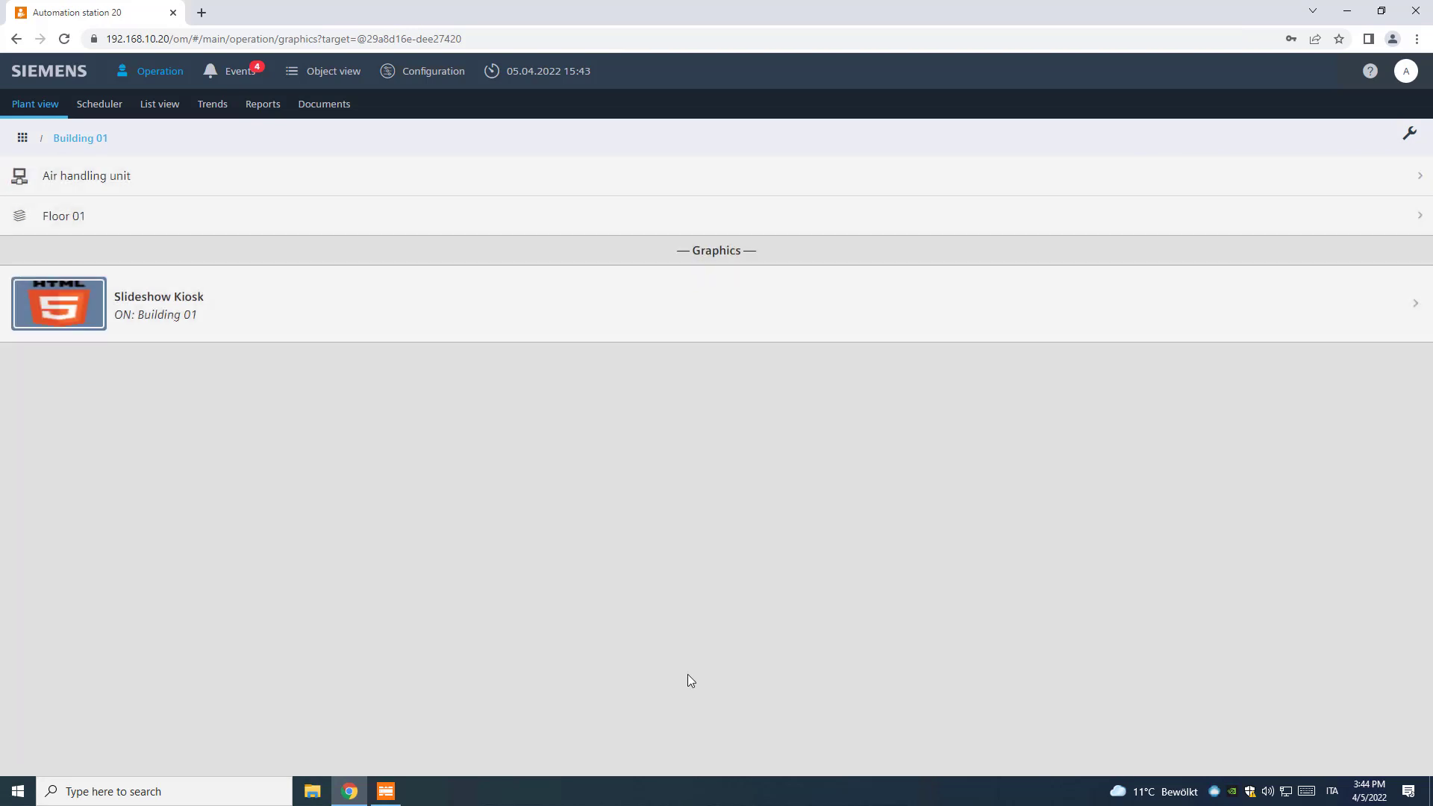
{"action": "left_click", "coordinate": [67, 318]}
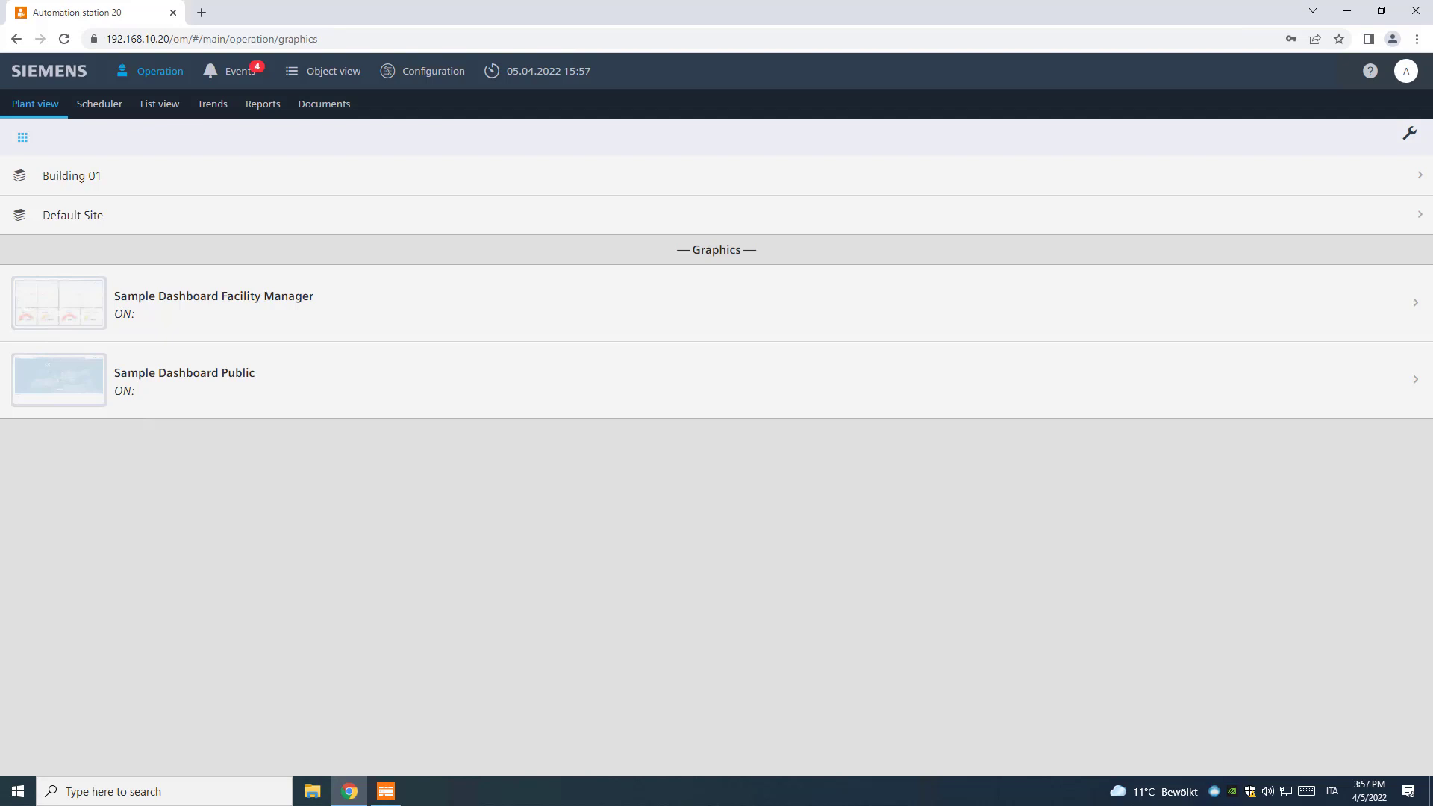
- Add a kiosk named "Room Operator Widget Kiosk" with interactive graphics at the top level of the plant view
{"action": "left_click", "coordinate": [1409, 134]}
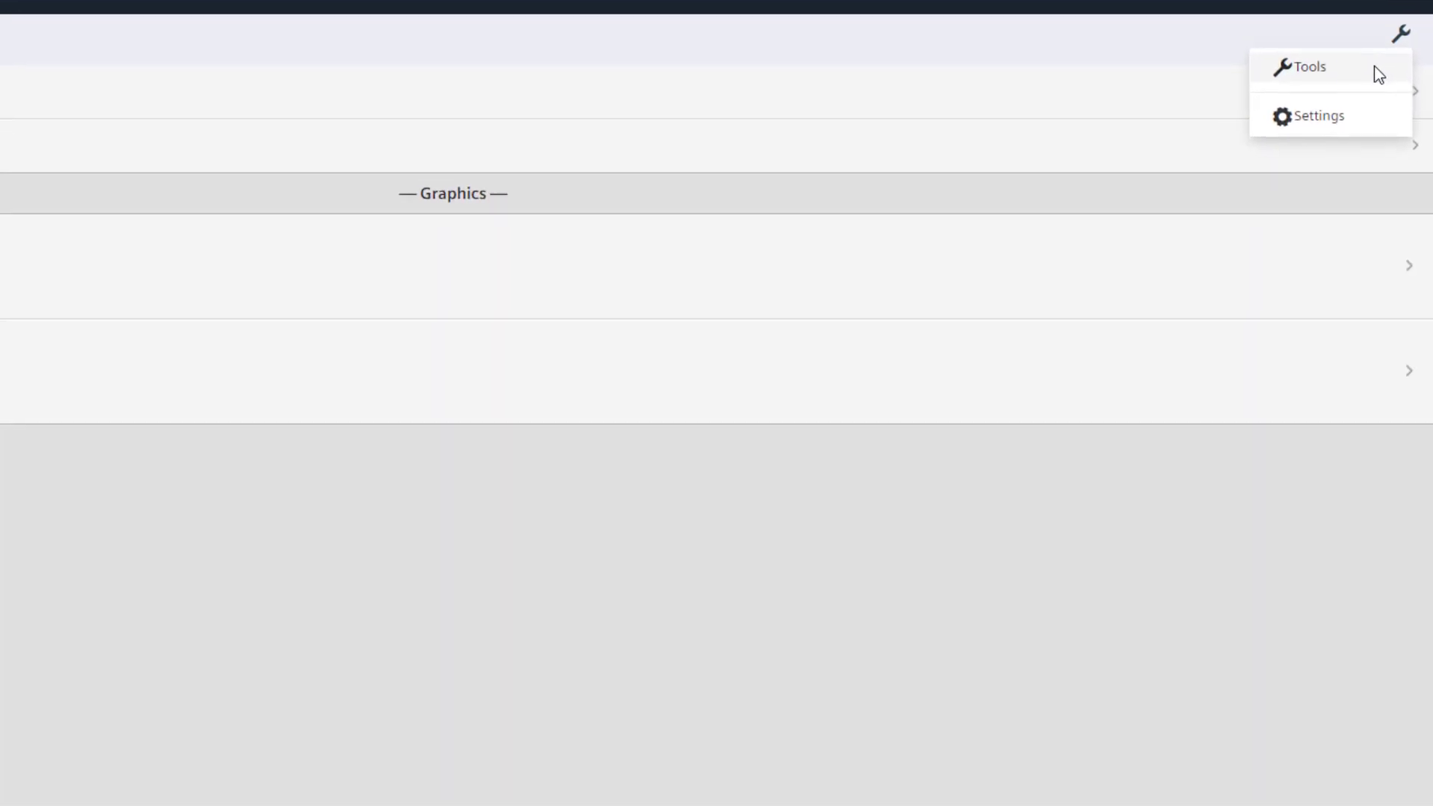
{"action": "left_click", "coordinate": [1378, 73]}
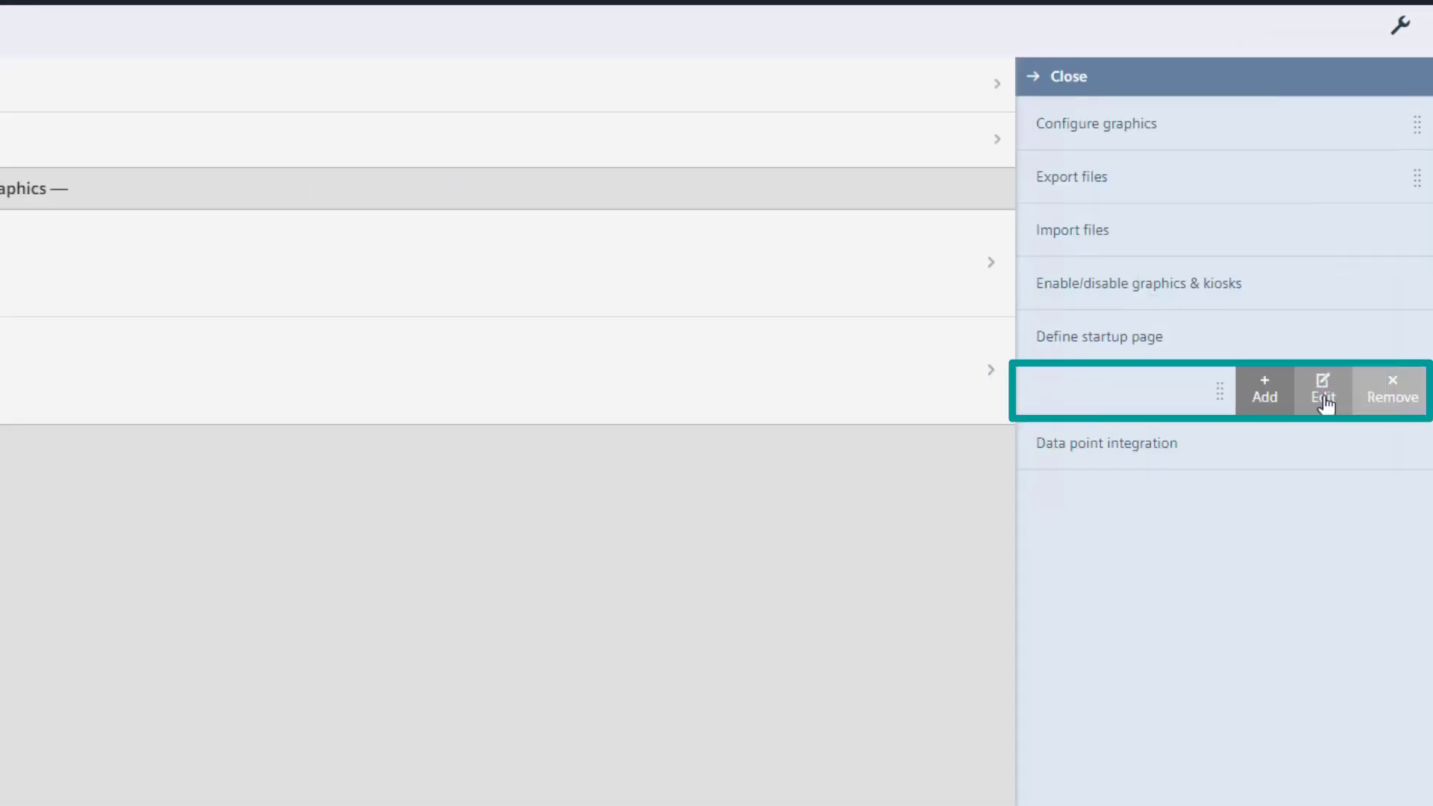
{"action": "left_click", "coordinate": [1271, 391]}
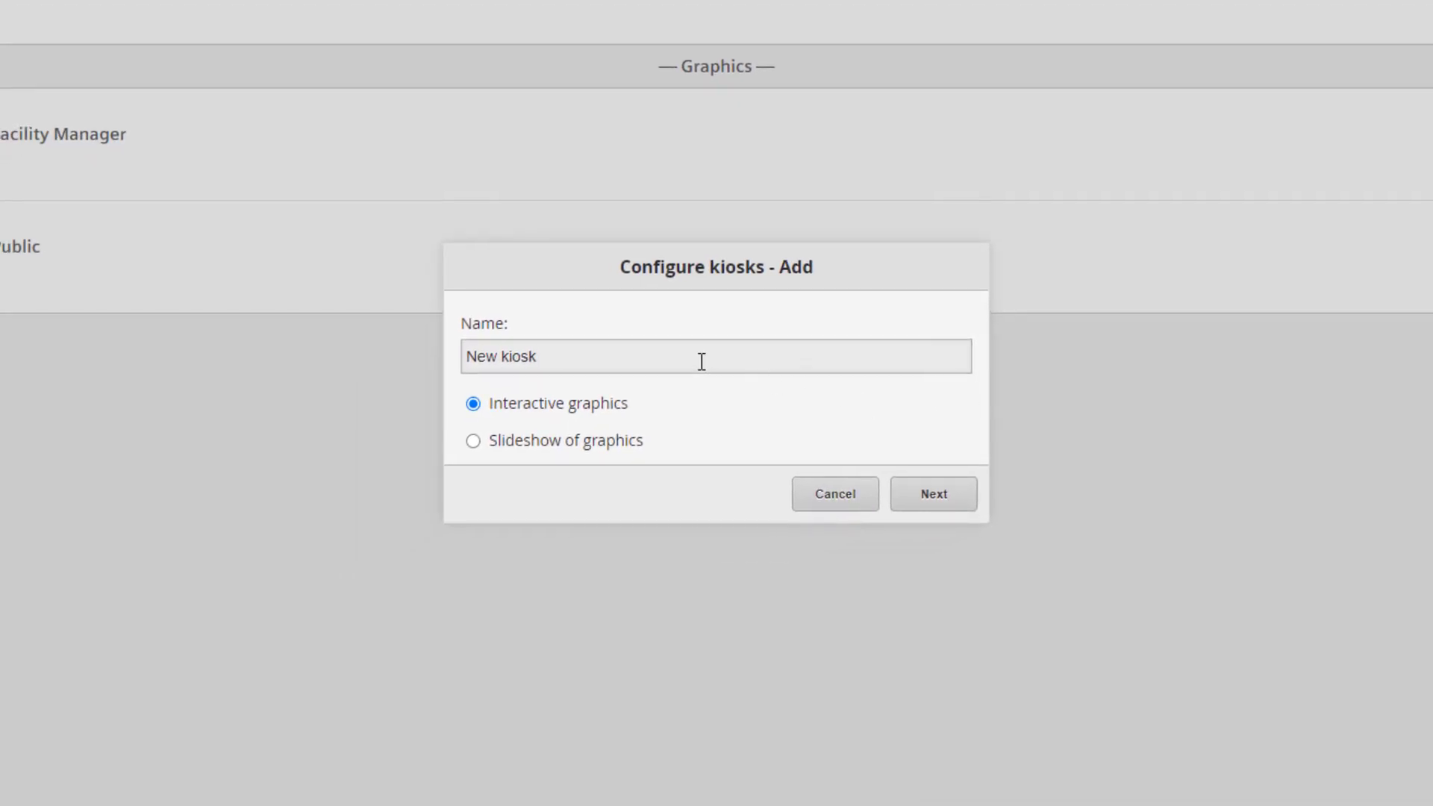
{"action": "left_click_drag", "start_coordinate": [701, 358], "coordinate": [343, 358]}
{"action": "type", "text": "Room Operator Widget Kiosk"}
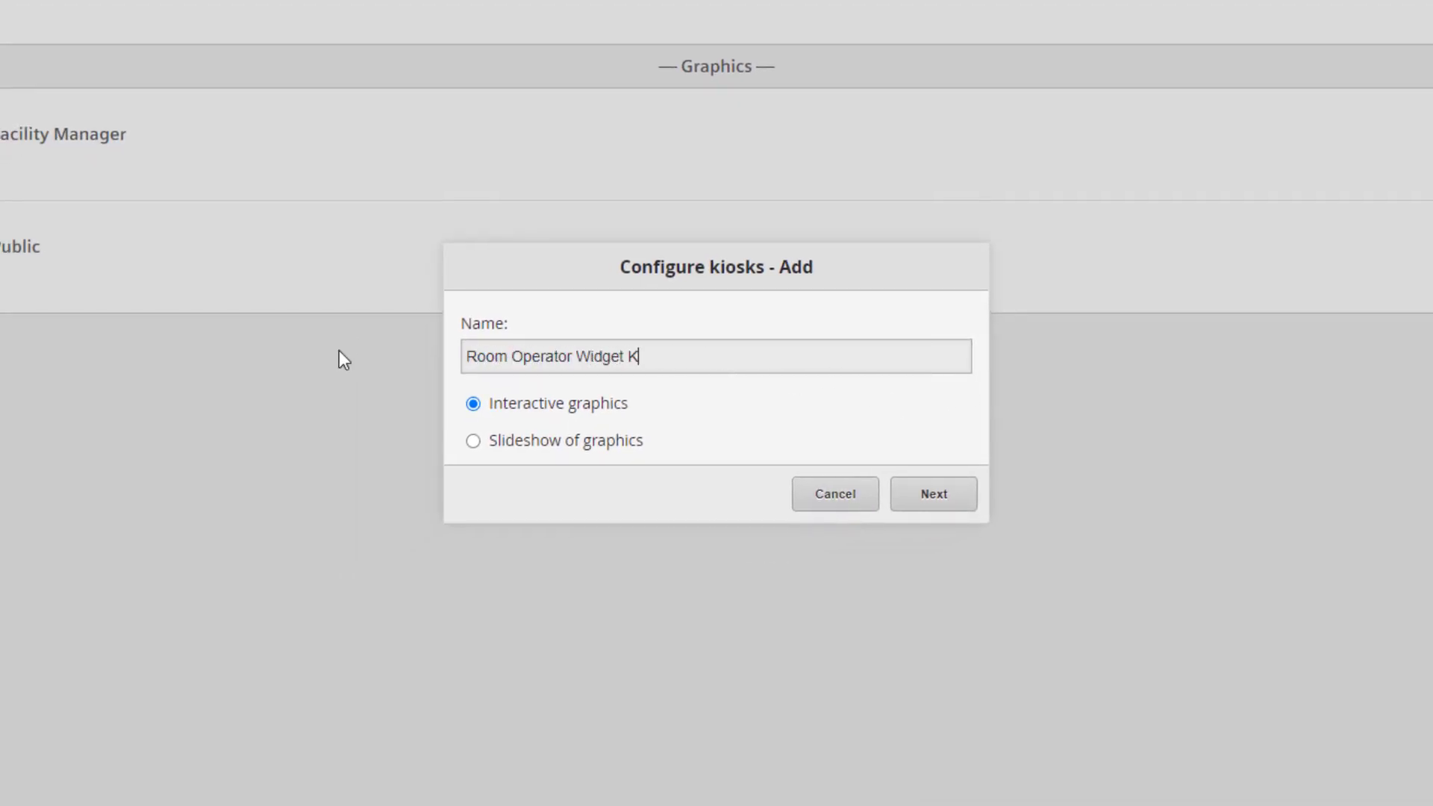
{"action": "left_click", "coordinate": [933, 494]}
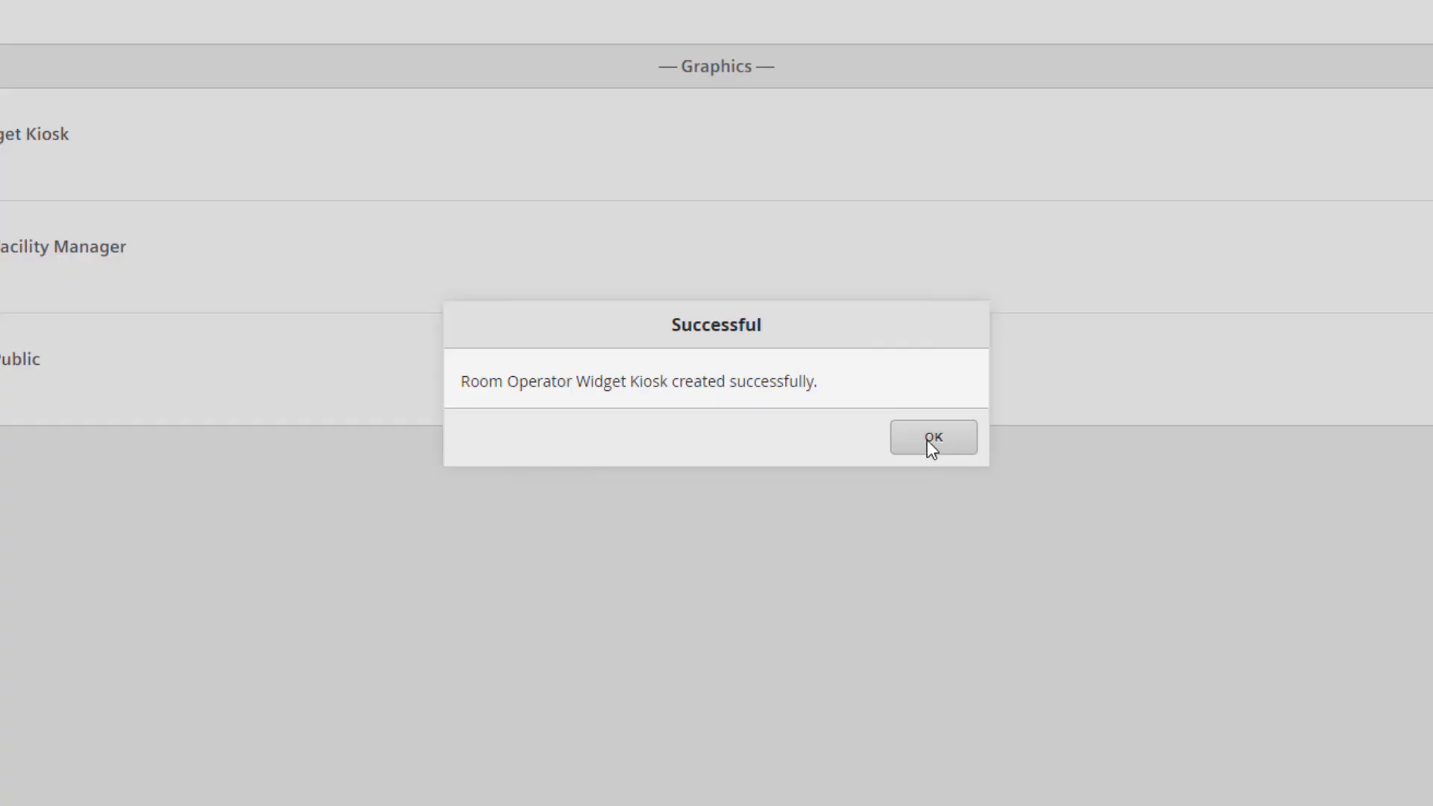
- Open Room Operator Widget Kiosk for editing in the kiosk configuration
{"action": "left_click", "coordinate": [933, 440]}
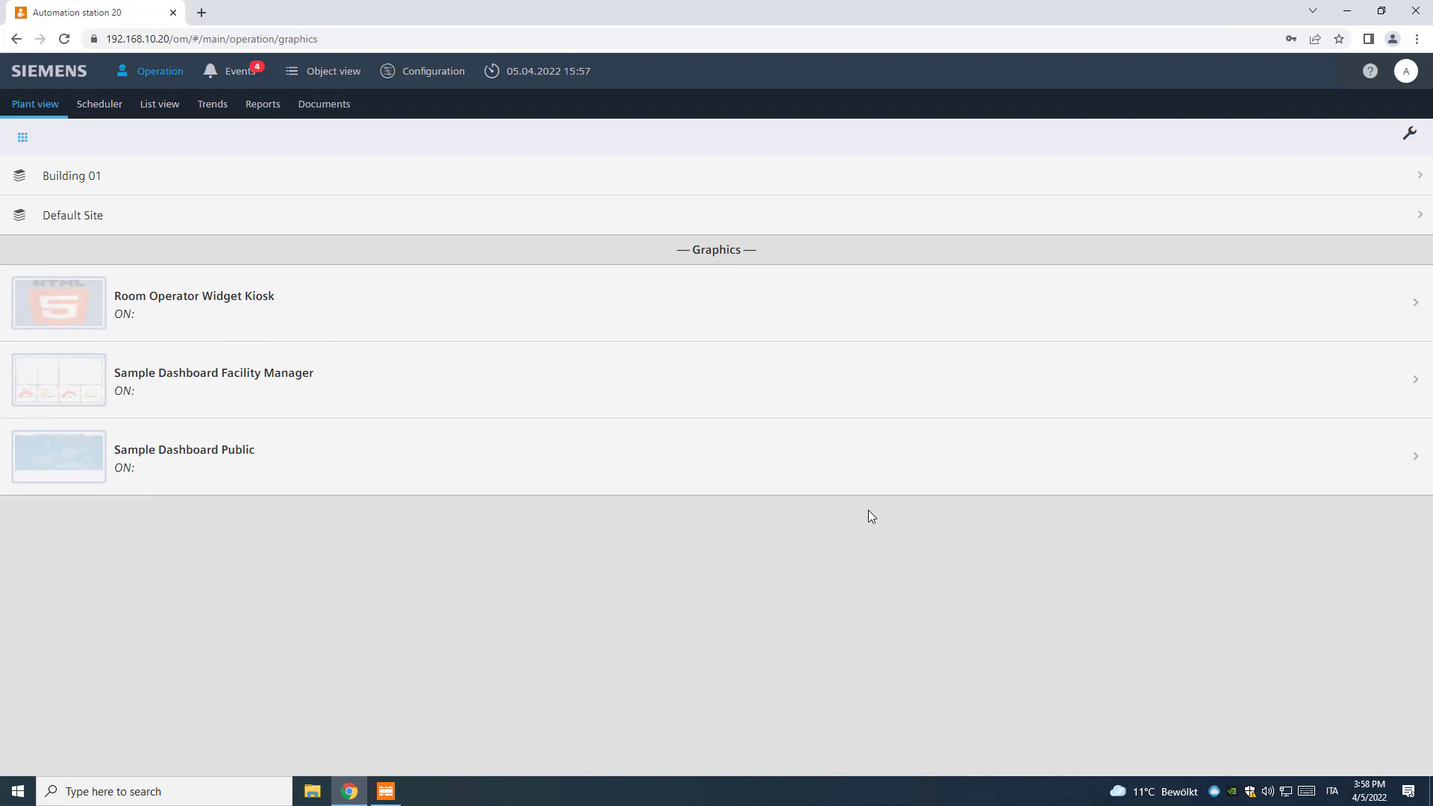
{"action": "left_click", "coordinate": [1405, 139]}
{"action": "left_click", "coordinate": [1392, 159]}
{"action": "left_click", "coordinate": [1327, 402]}
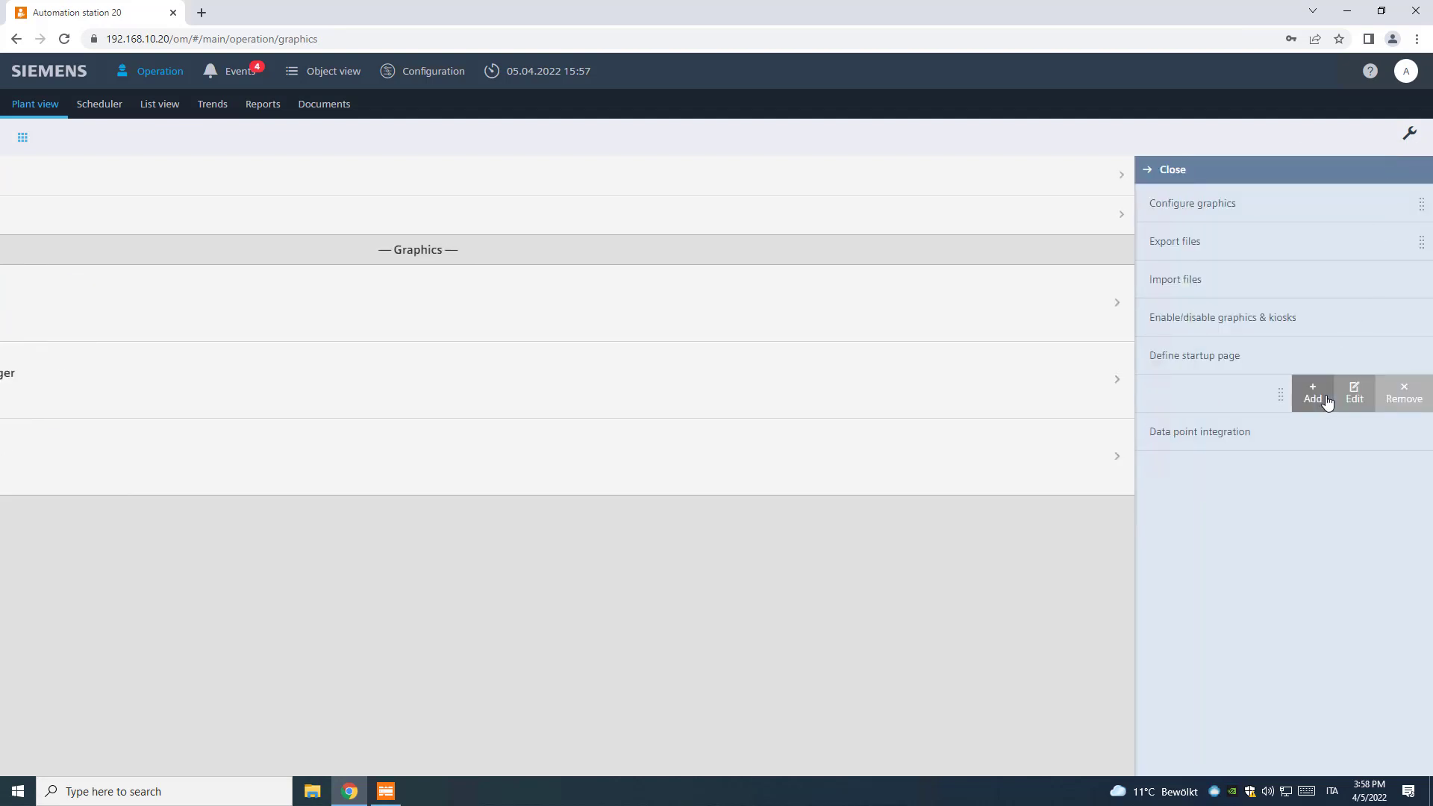
{"action": "left_click", "coordinate": [1353, 400]}
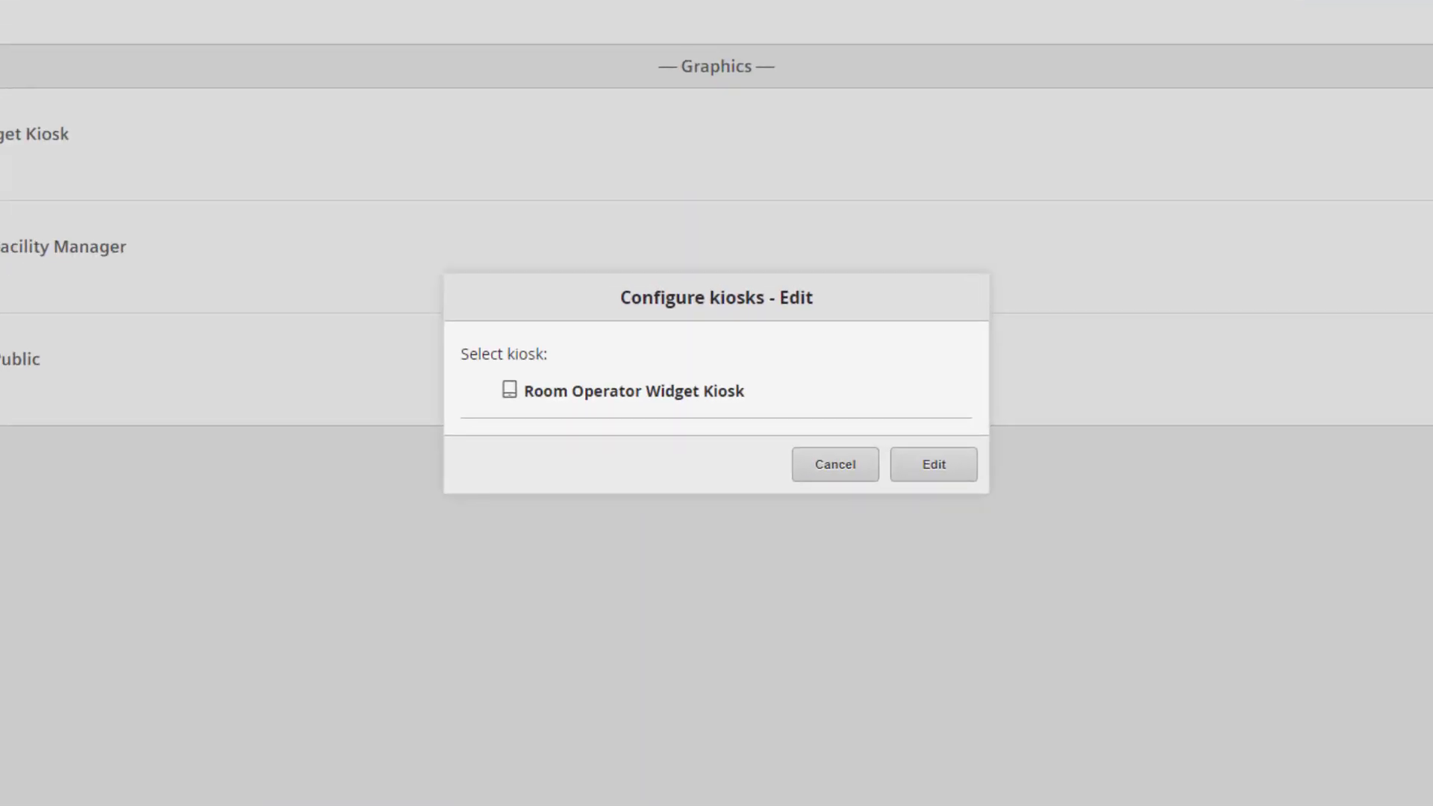
{"action": "left_click", "coordinate": [855, 403]}
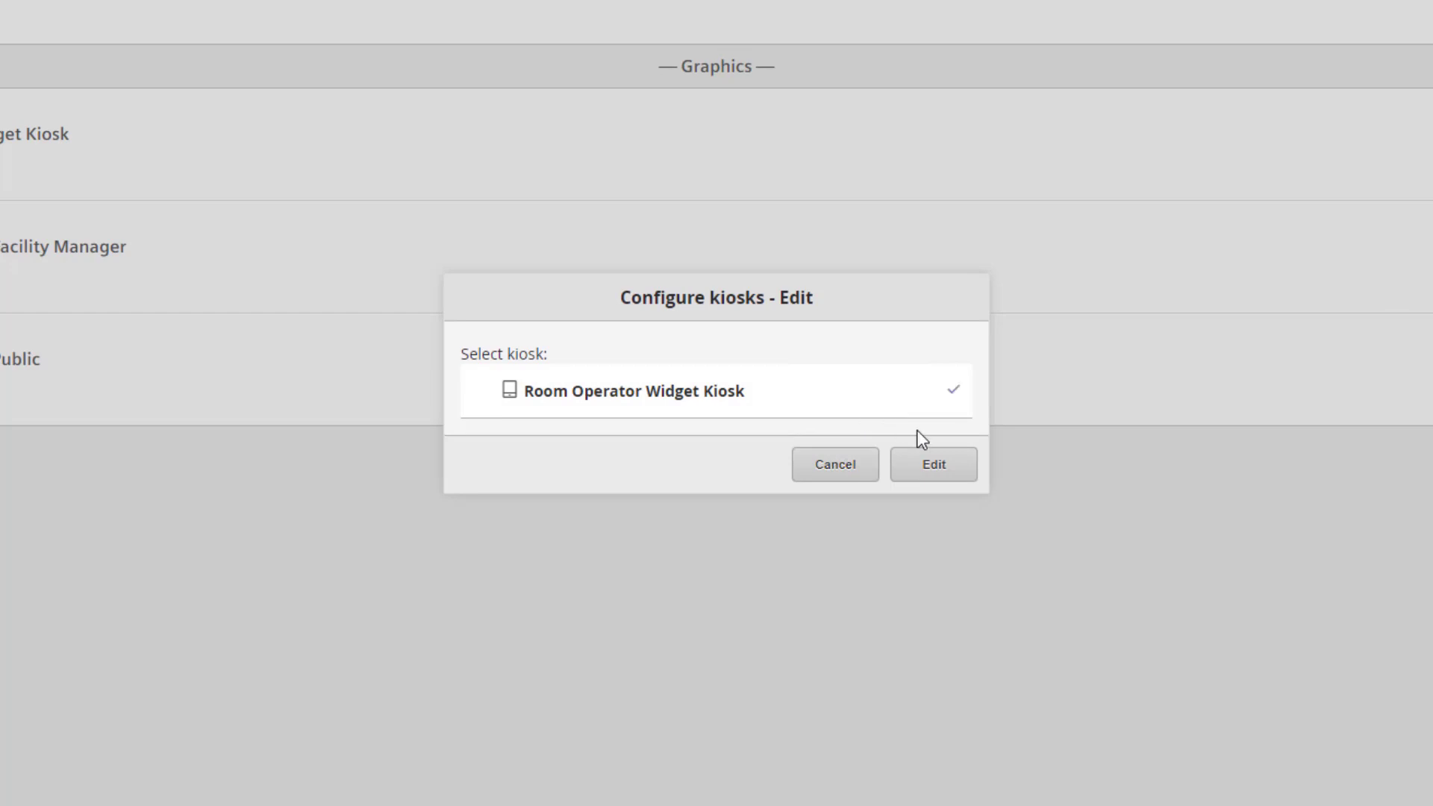
{"action": "left_click", "coordinate": [934, 466]}
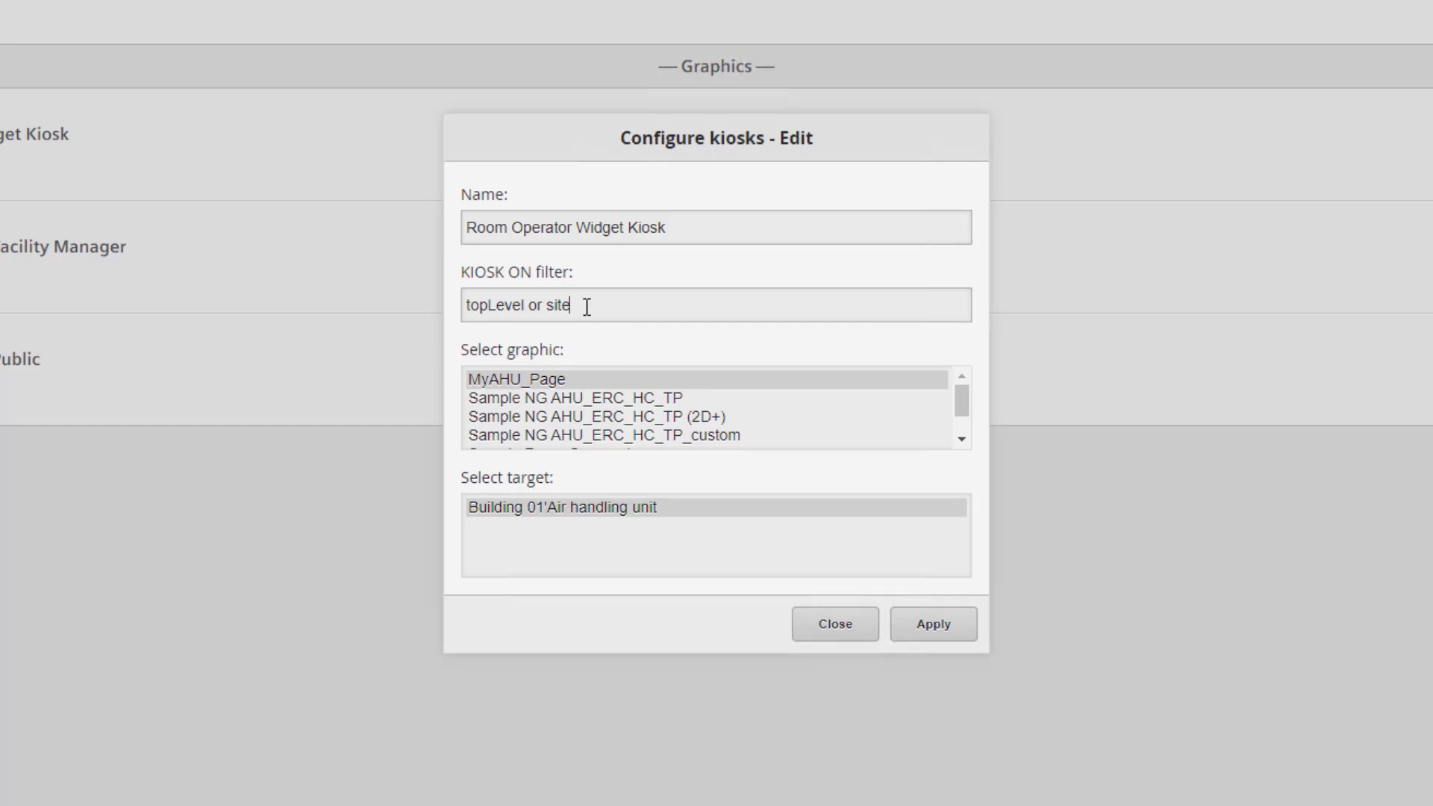
- Shorten the kiosk's KIOSK ON filter to topLevel
{"action": "key", "text": "Left"}
{"action": "key", "text": "Left"}
{"action": "key", "text": "Left"}
{"action": "key", "text": "Left"}
{"action": "key", "text": "Left"}
{"action": "key", "text": "Left"}
{"action": "key", "text": "Left"}
{"action": "key", "text": "Left"}
{"action": "key", "text": "shift+ctrl+Right"}
{"action": "key", "text": "shift+ctrl+Right"}
{"action": "key", "text": "BackSpace"}
- Assign the graphic Sample RoomOperator Portrait with target Building 01'Floor 01'Room 02 to the kiosk and apply the configuration
{"action": "left_click", "coordinate": [960, 441]}
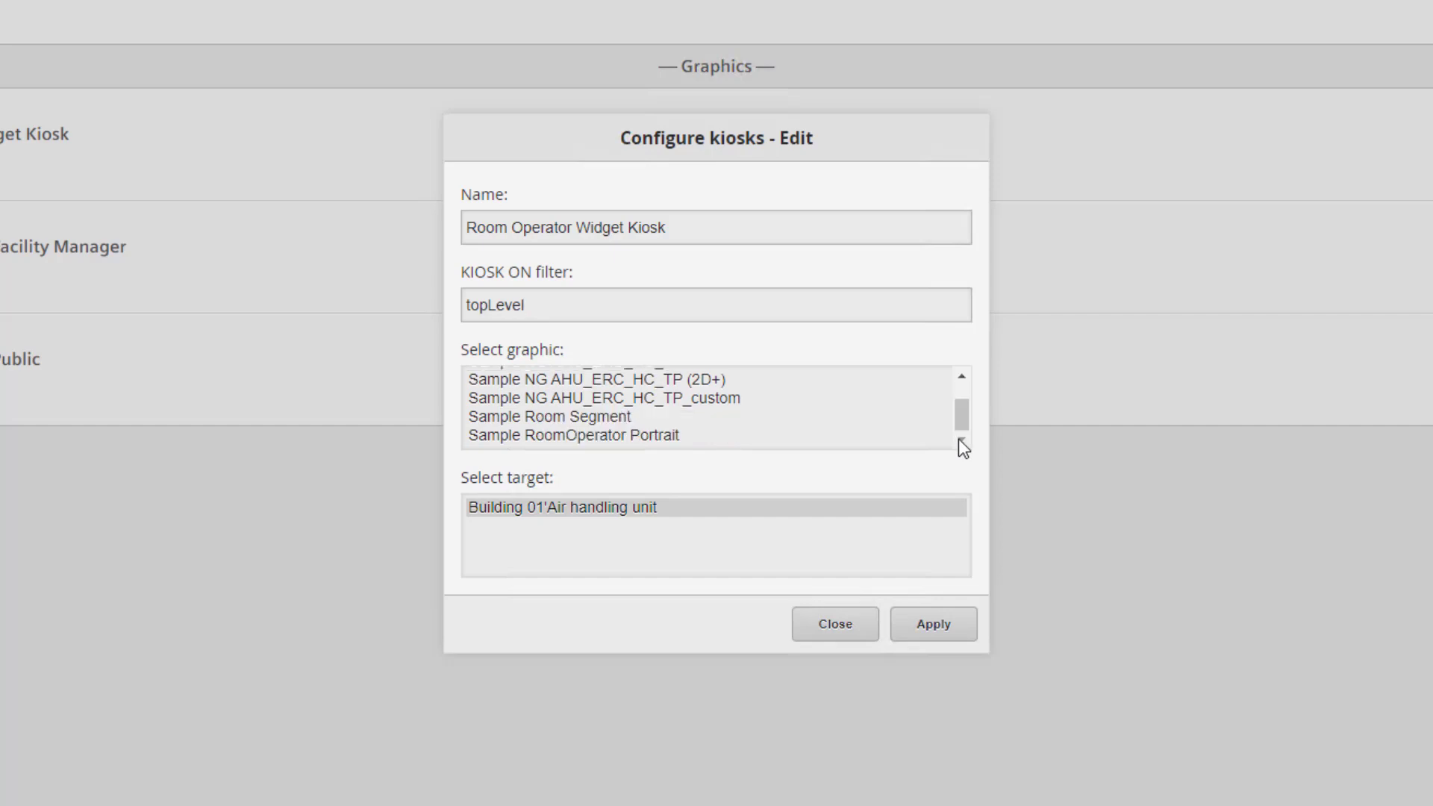
{"action": "left_click", "coordinate": [668, 437]}
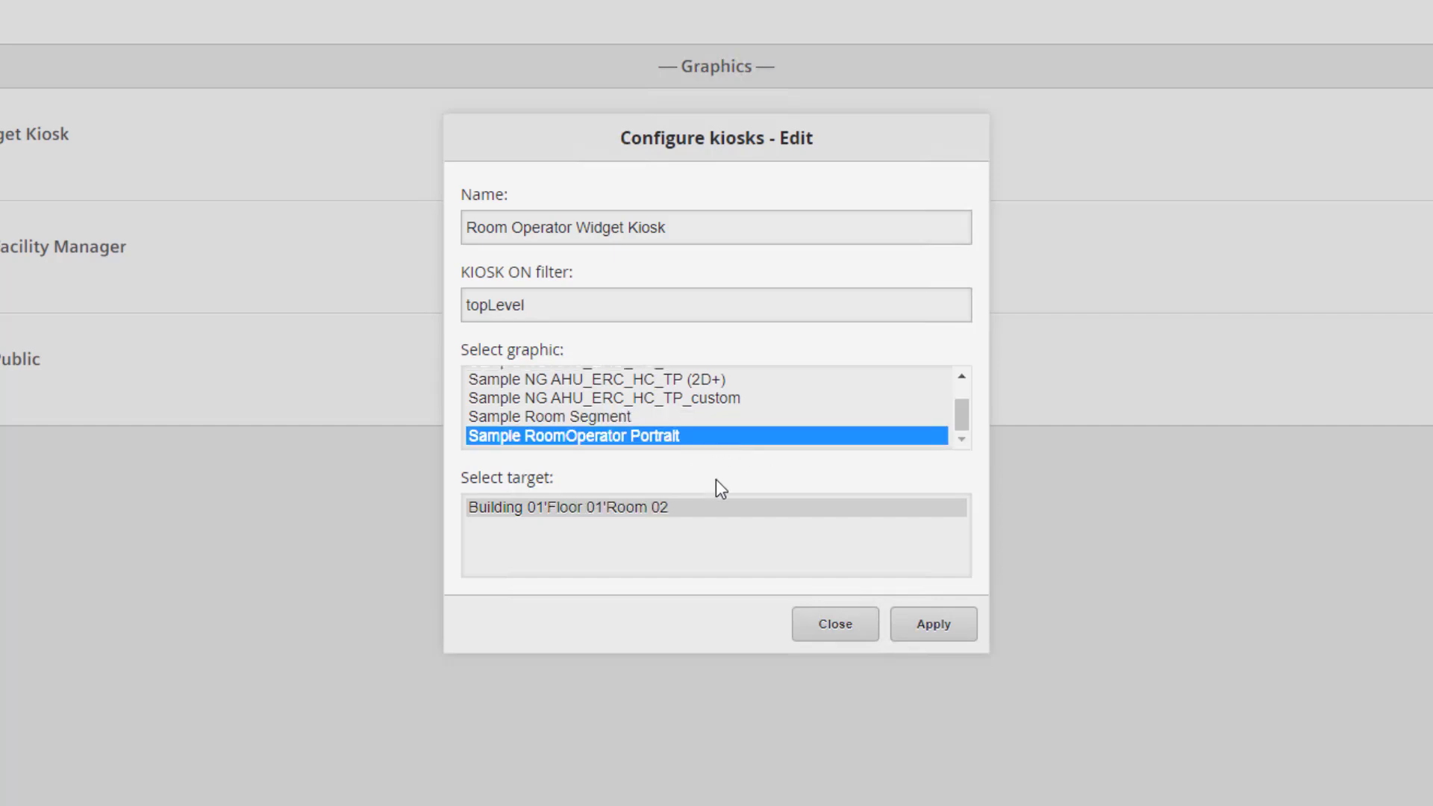
{"action": "left_click", "coordinate": [750, 507]}
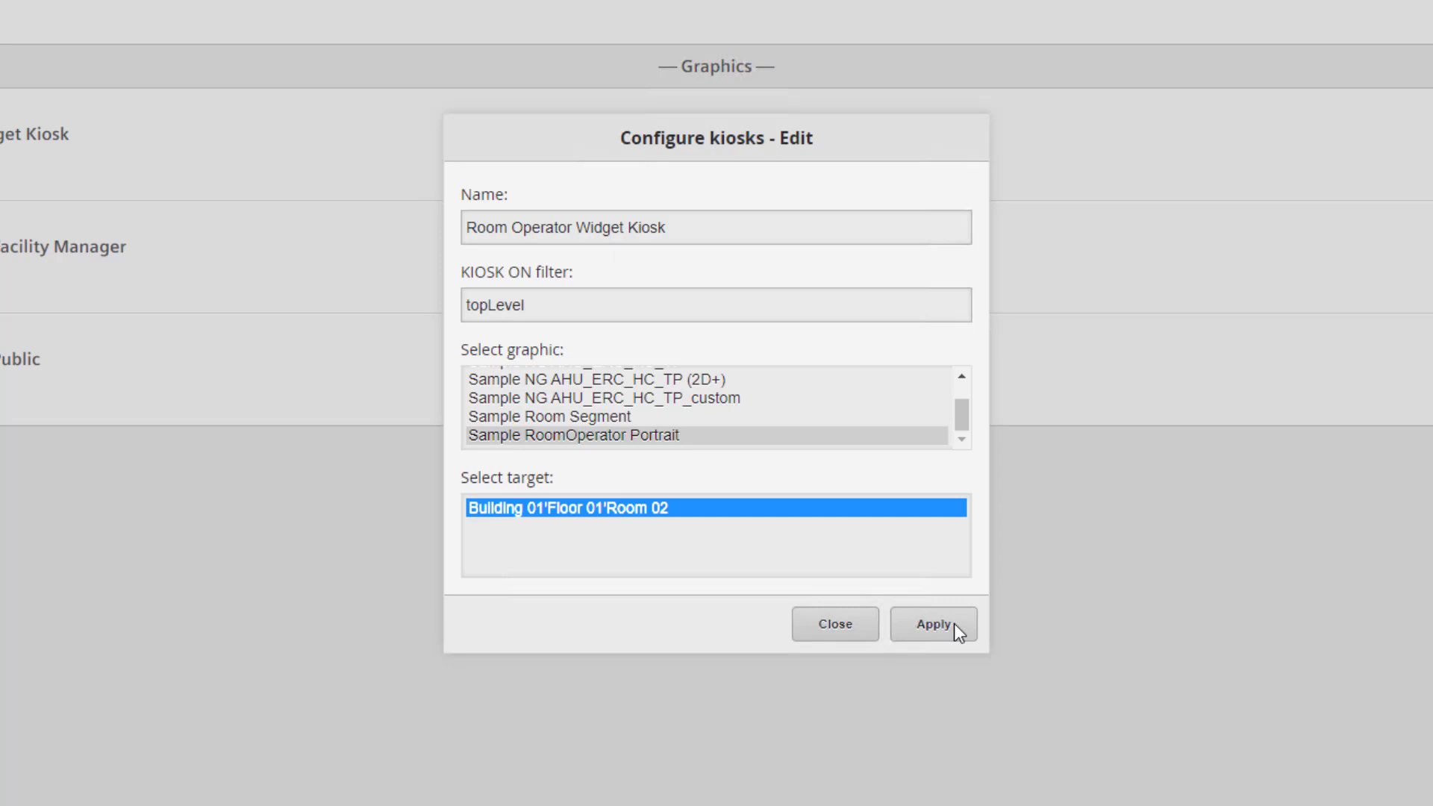
{"action": "left_click", "coordinate": [954, 624]}
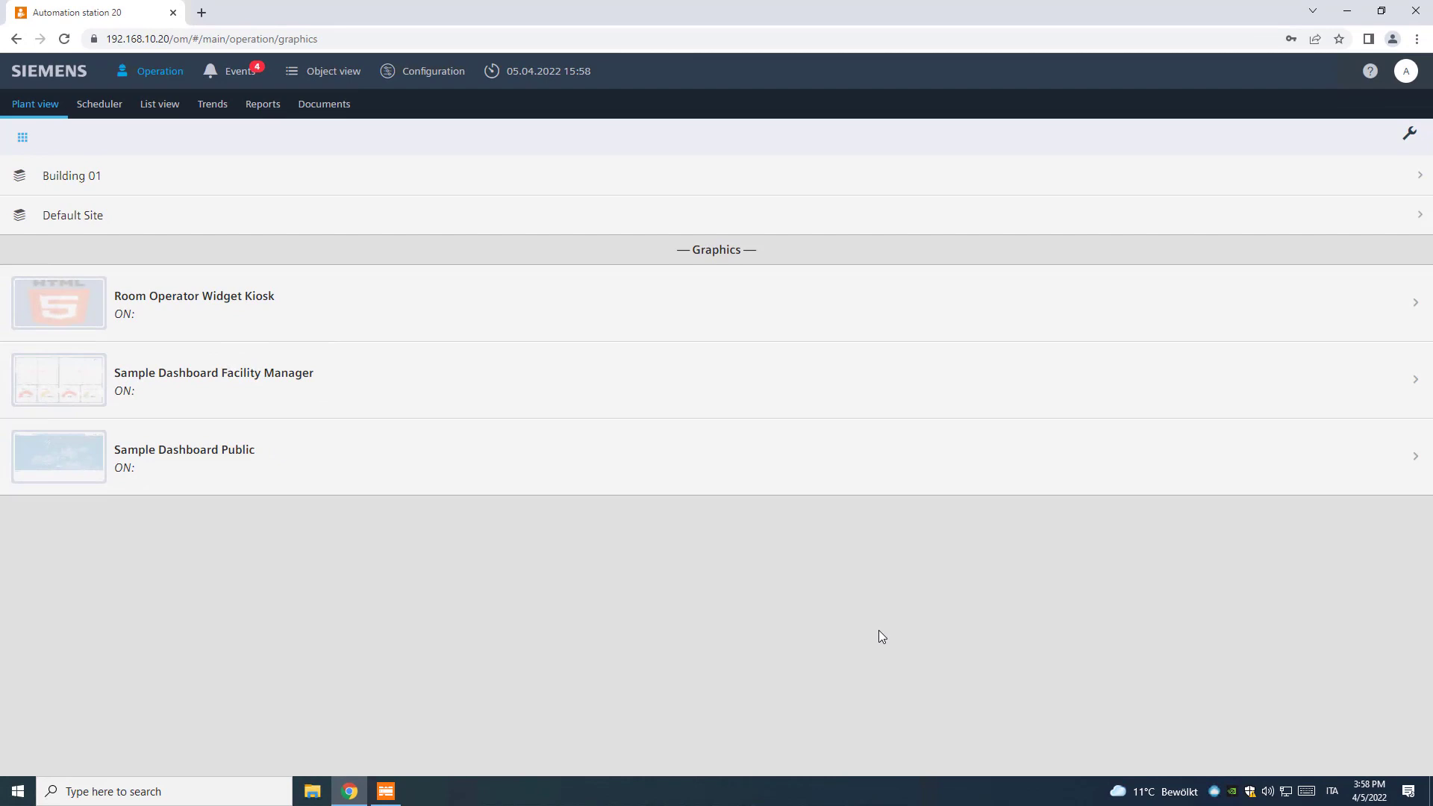
- Enable Room Operator Widget Kiosk in the list of disabled graphics and kiosks, and start it from the top-level graphics
{"action": "left_click", "coordinate": [1378, 165]}
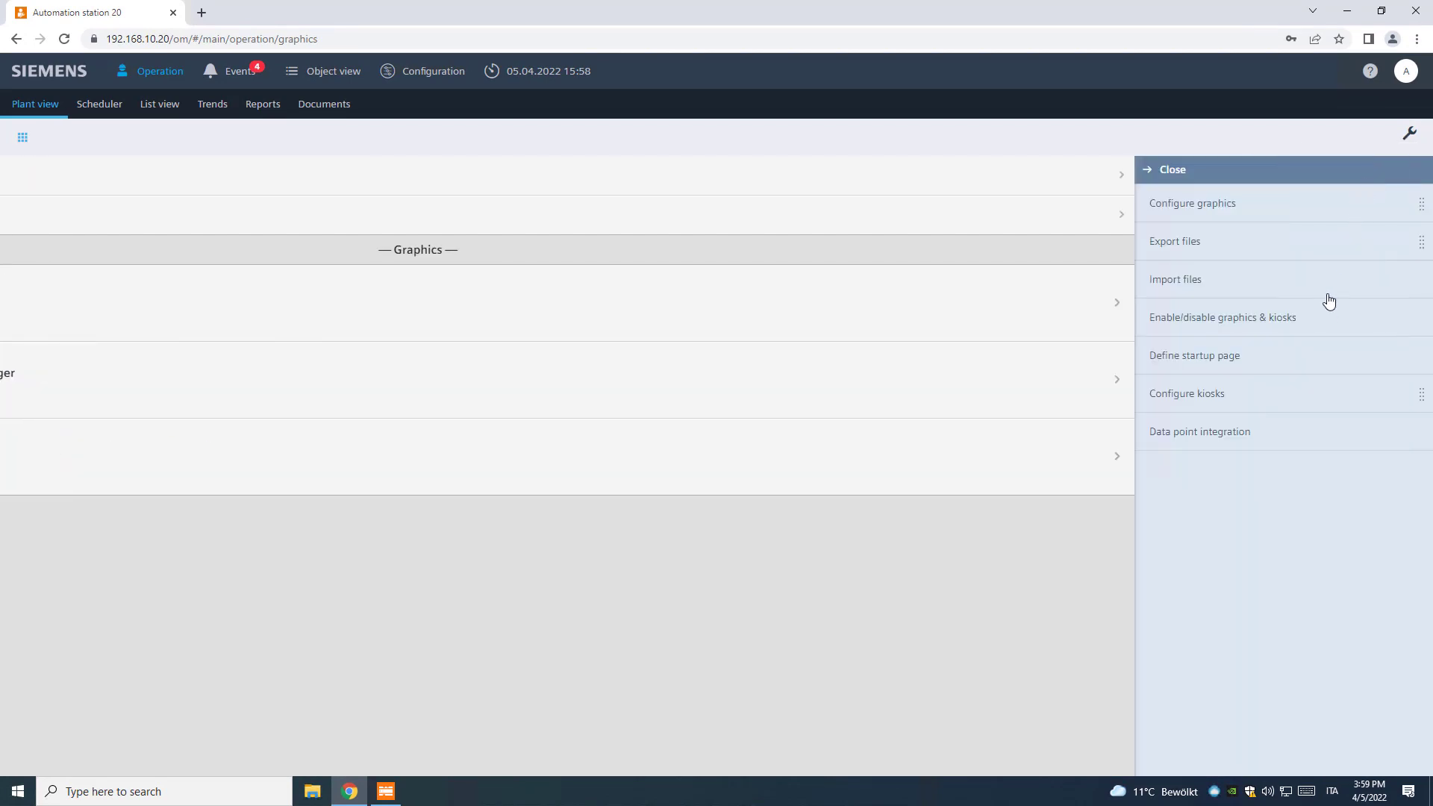
{"action": "left_click", "coordinate": [1327, 318]}
{"action": "left_click", "coordinate": [662, 550]}
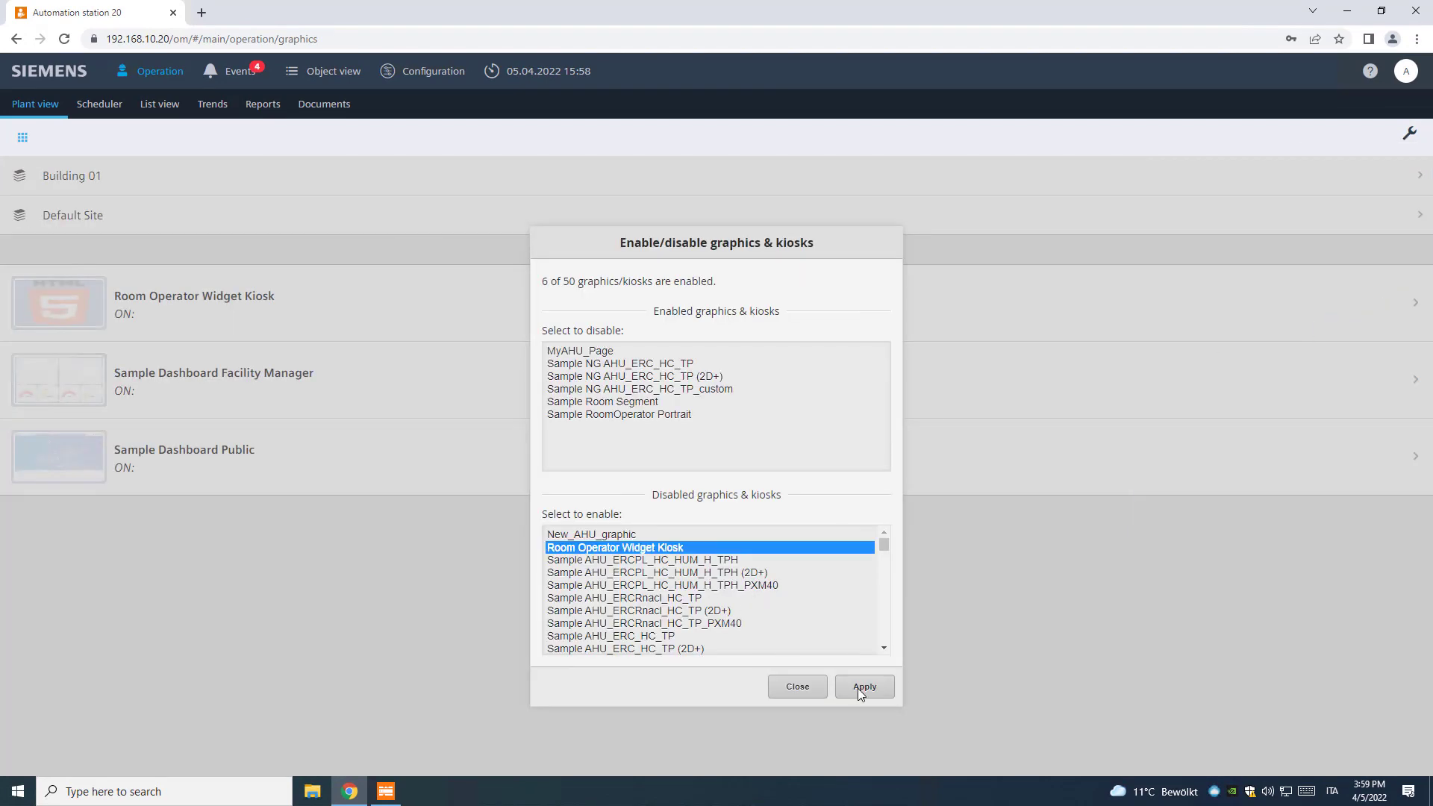
{"action": "left_click", "coordinate": [857, 688]}
{"action": "left_click", "coordinate": [808, 686]}
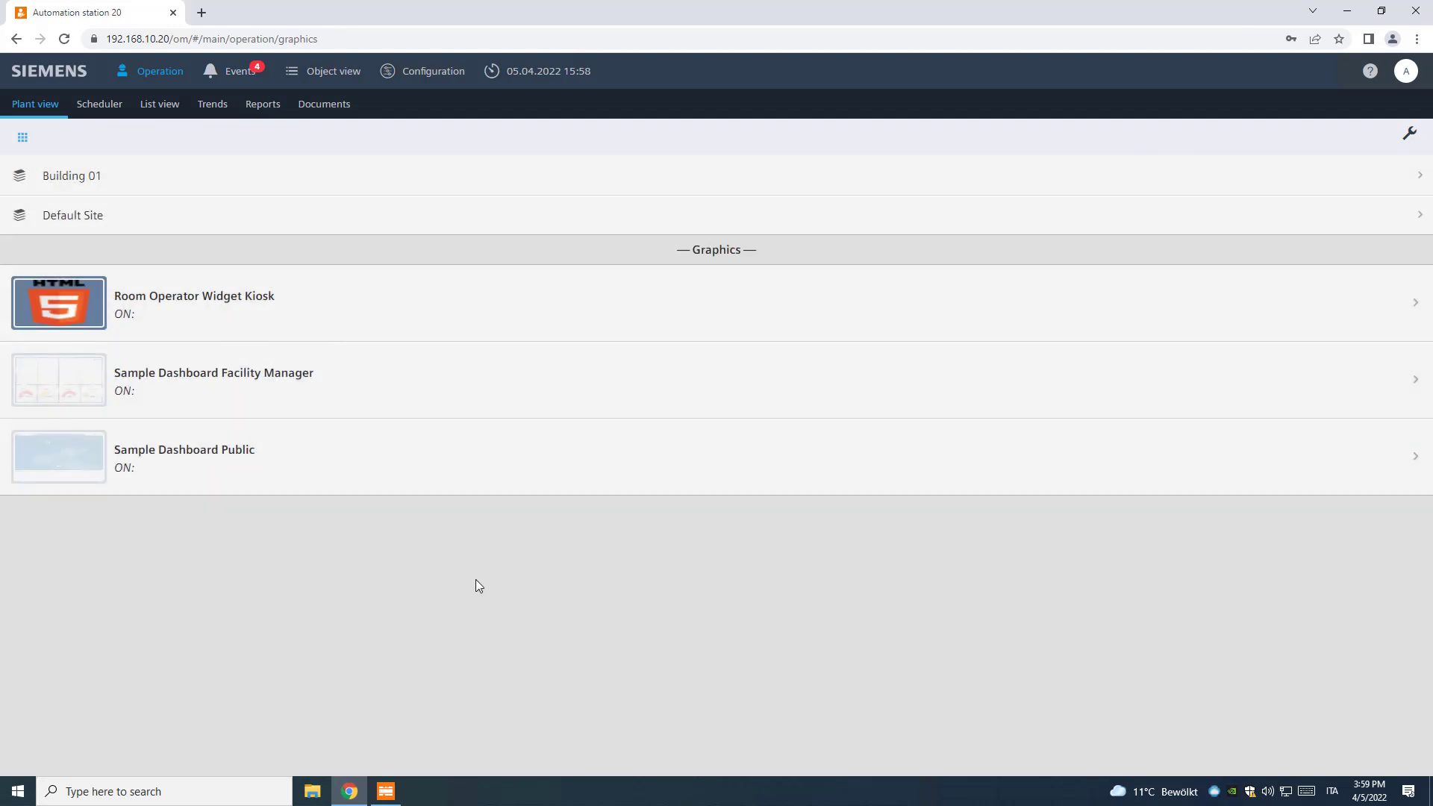
{"action": "left_click", "coordinate": [100, 322]}
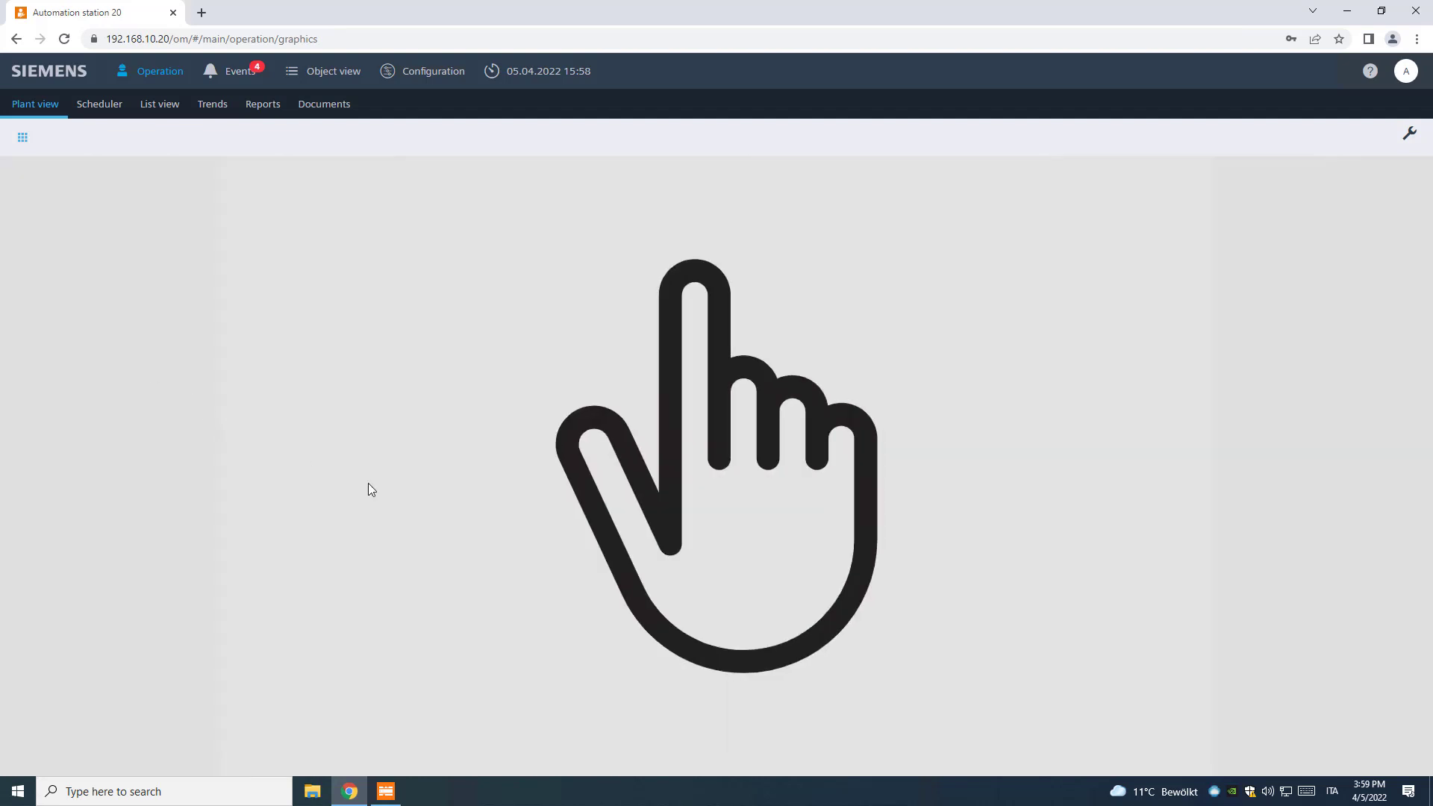
{"action": "left_click", "coordinate": [778, 521]}
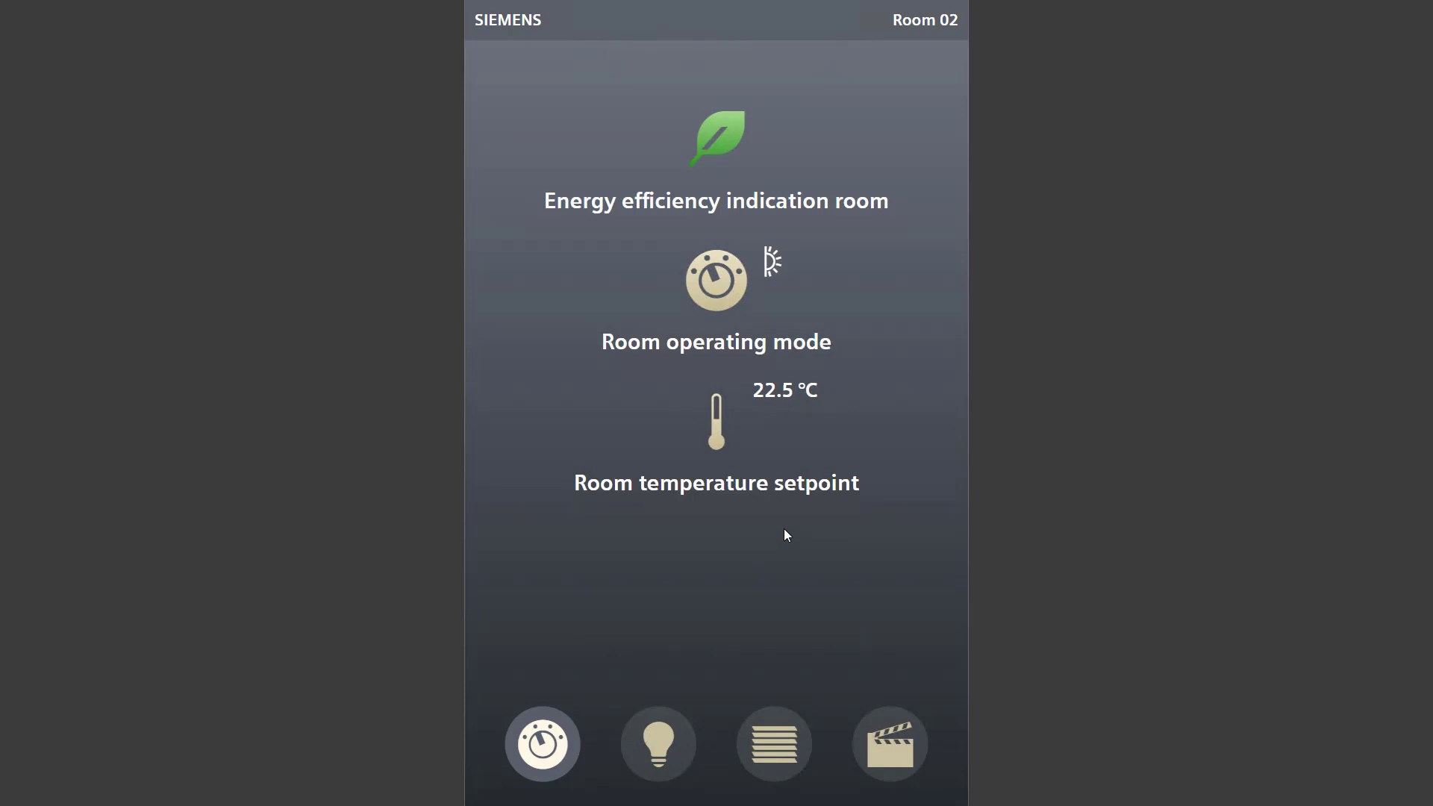
- Lower Room 02's temperature setpoint to 22.3 °C and change the room operating mode to Economy
{"action": "left_click", "coordinate": [721, 425]}
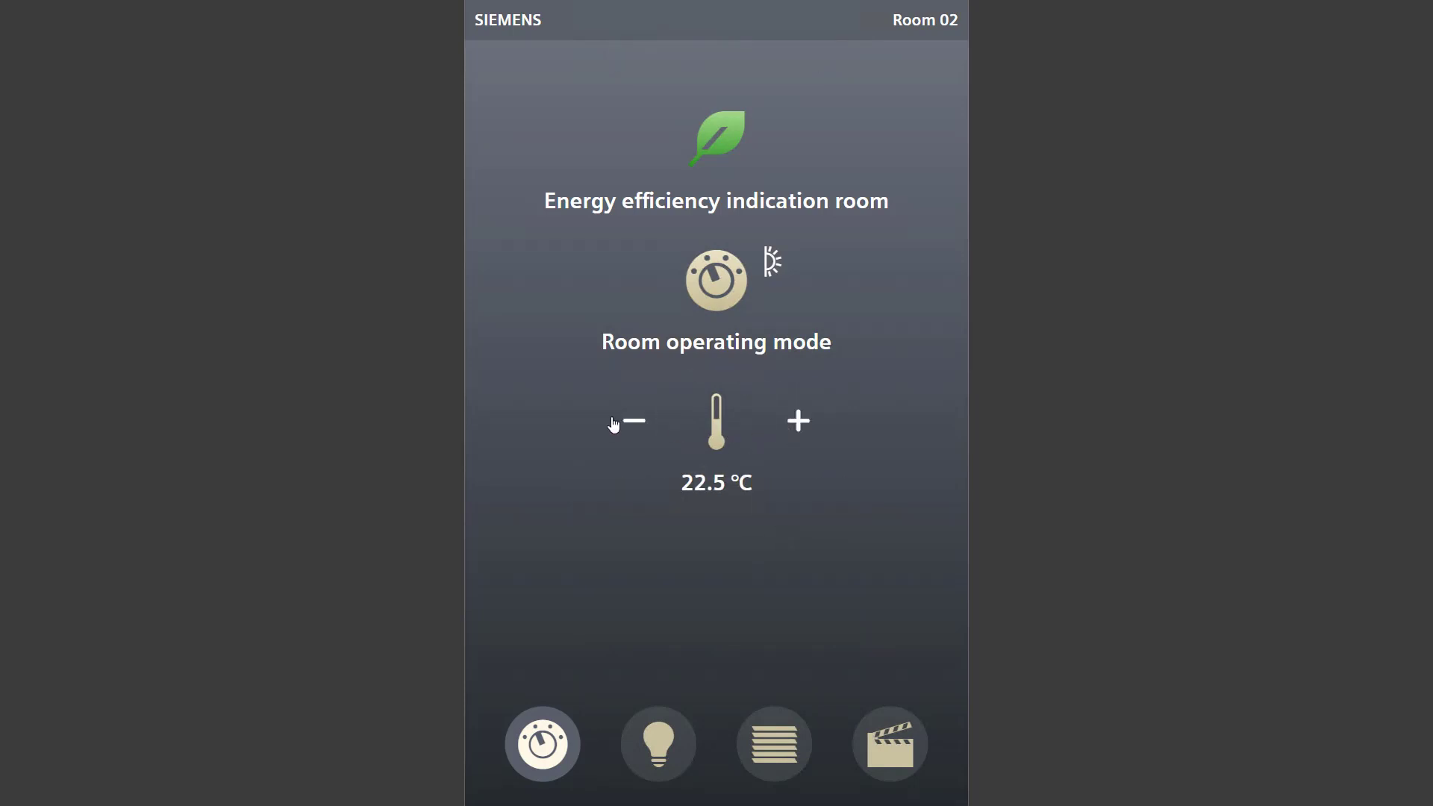
{"action": "left_click", "coordinate": [636, 427]}
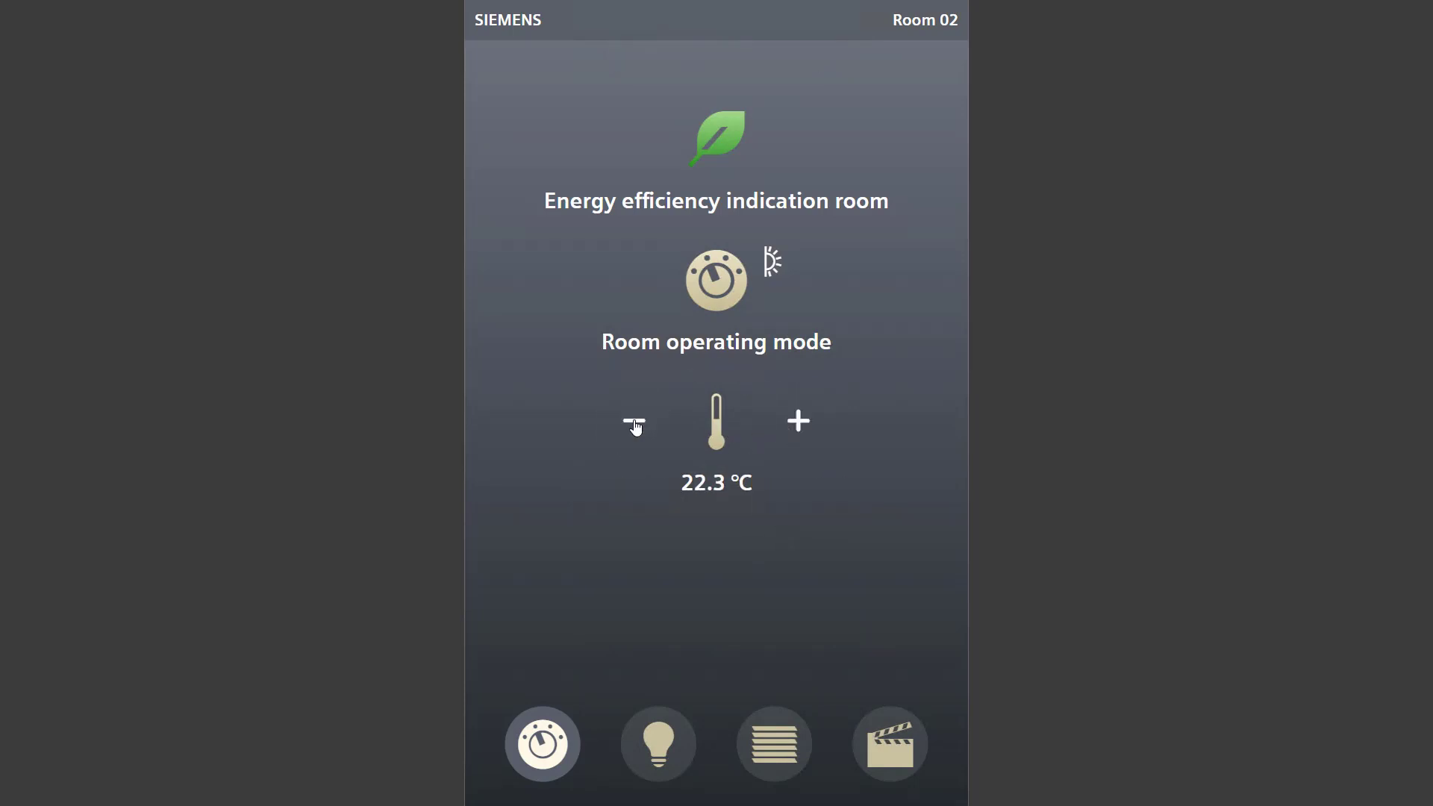
{"action": "left_click", "coordinate": [718, 293]}
{"action": "left_click", "coordinate": [636, 280]}
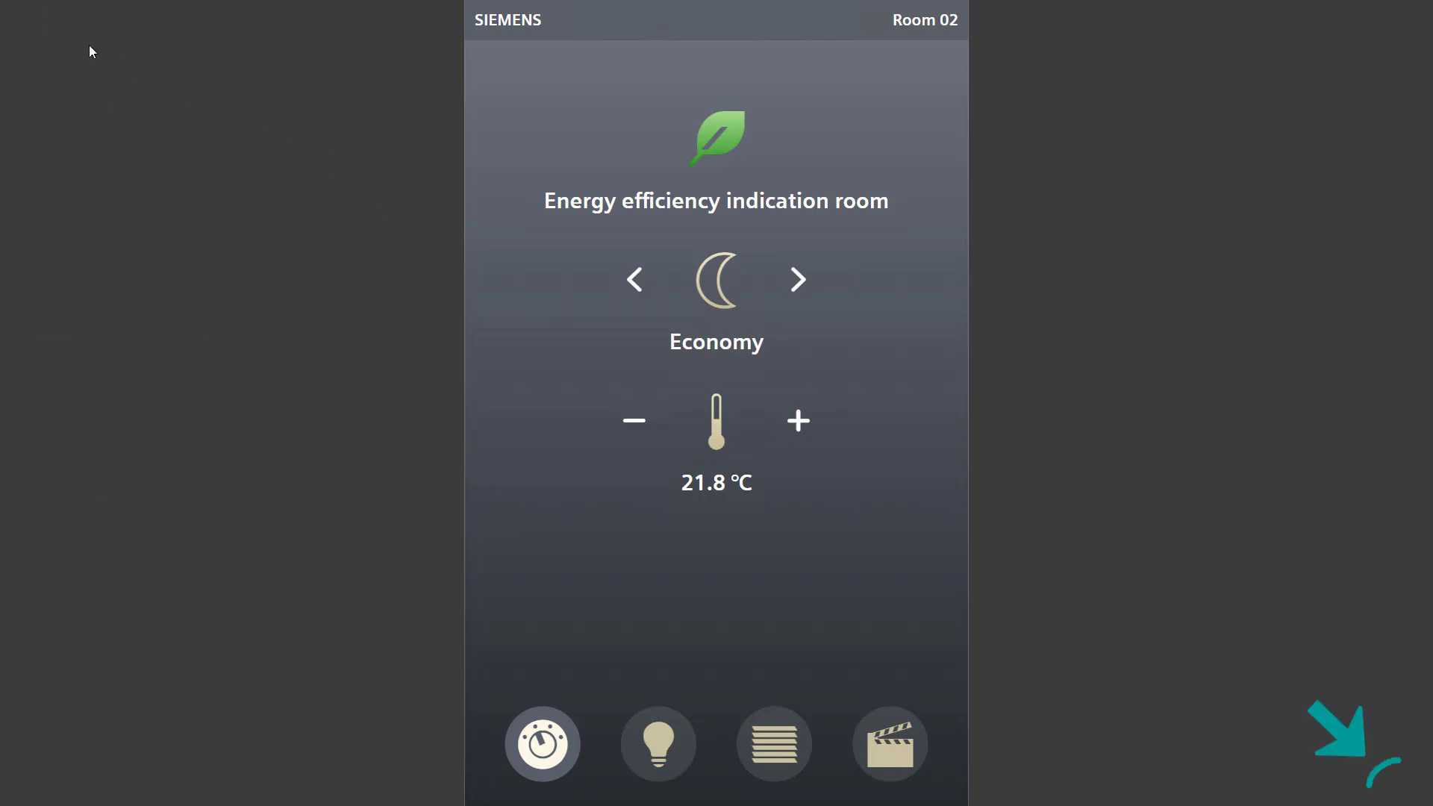
- Exit the running kiosk and authorize the logout with the Administrator user name and account password
{"action": "left_click", "coordinate": [1417, 794]}
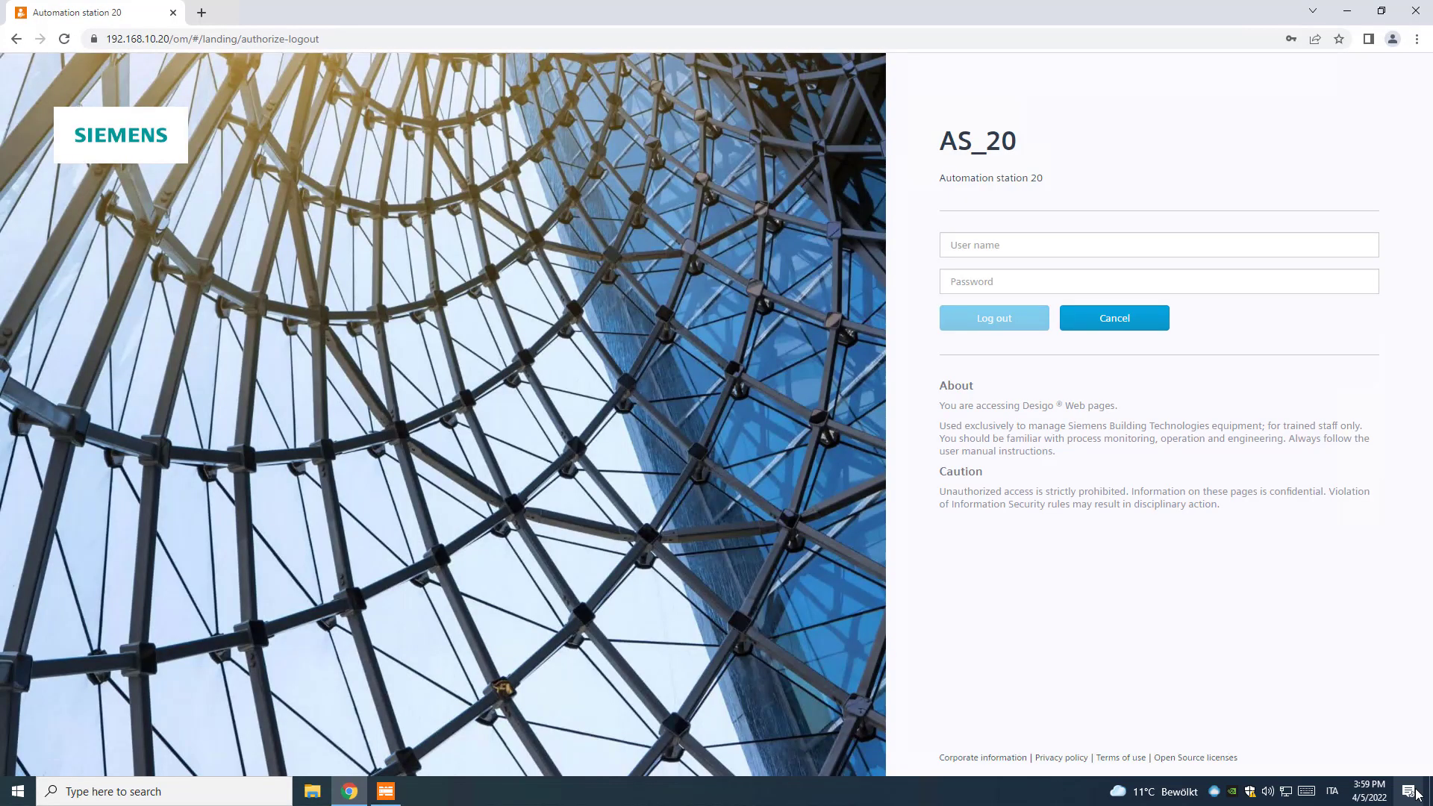
{"action": "left_click", "coordinate": [1009, 252]}
{"action": "key", "text": "Down"}
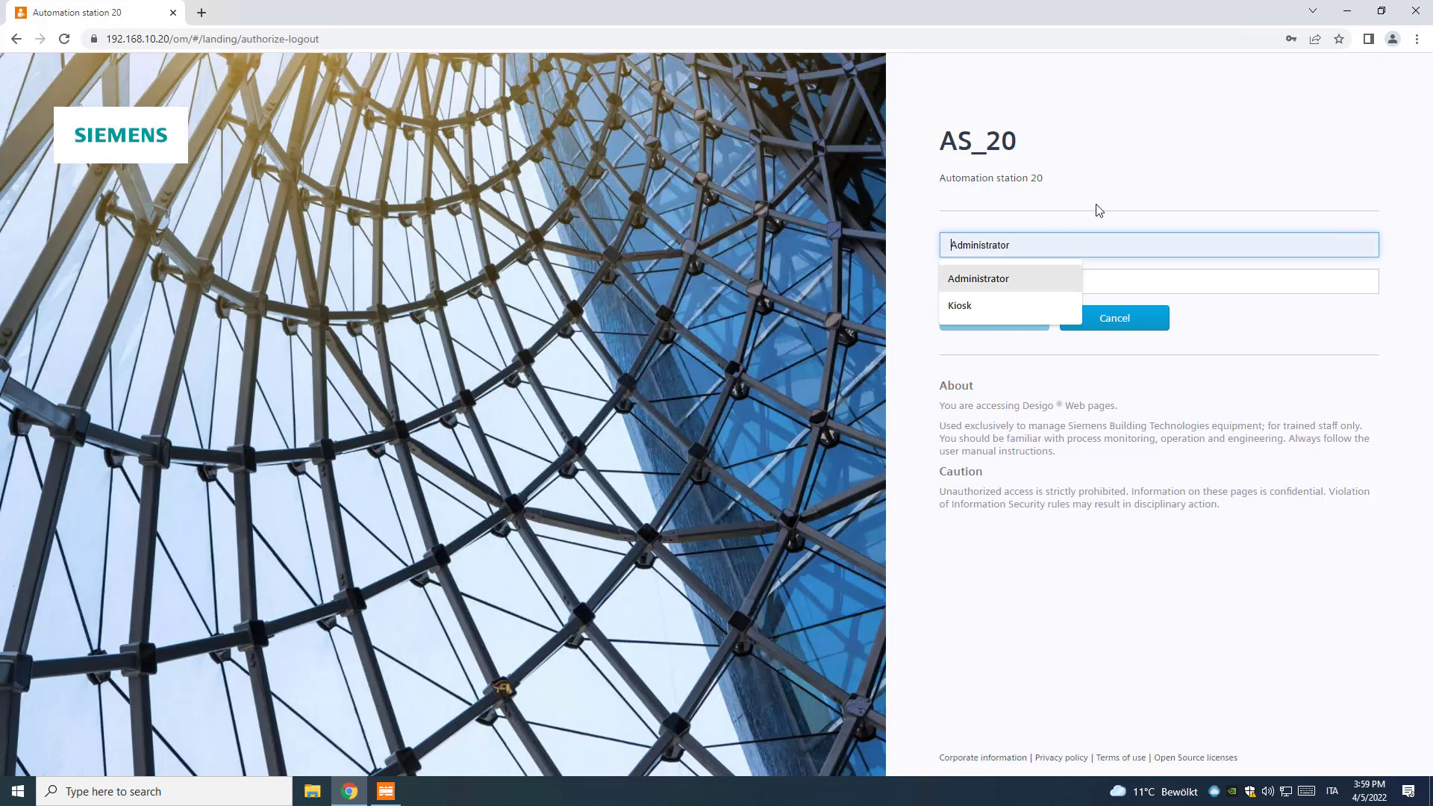
{"action": "left_click", "coordinate": [1054, 281]}
{"action": "type", "text": "•••"}
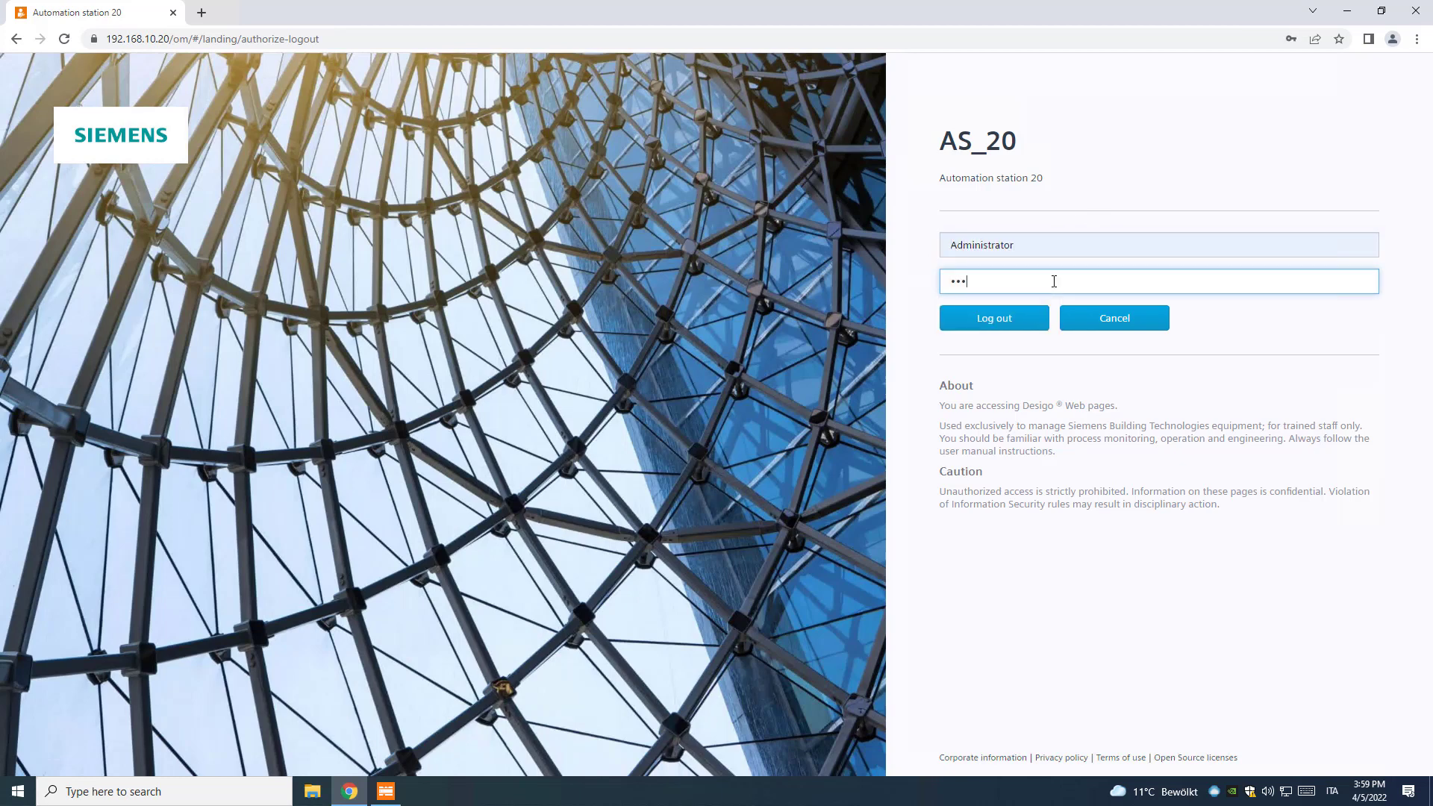
{"action": "key", "text": "Return"}
- Log back in to the automation station as Administrator with the account password
{"action": "type", "text": "Administrator"}
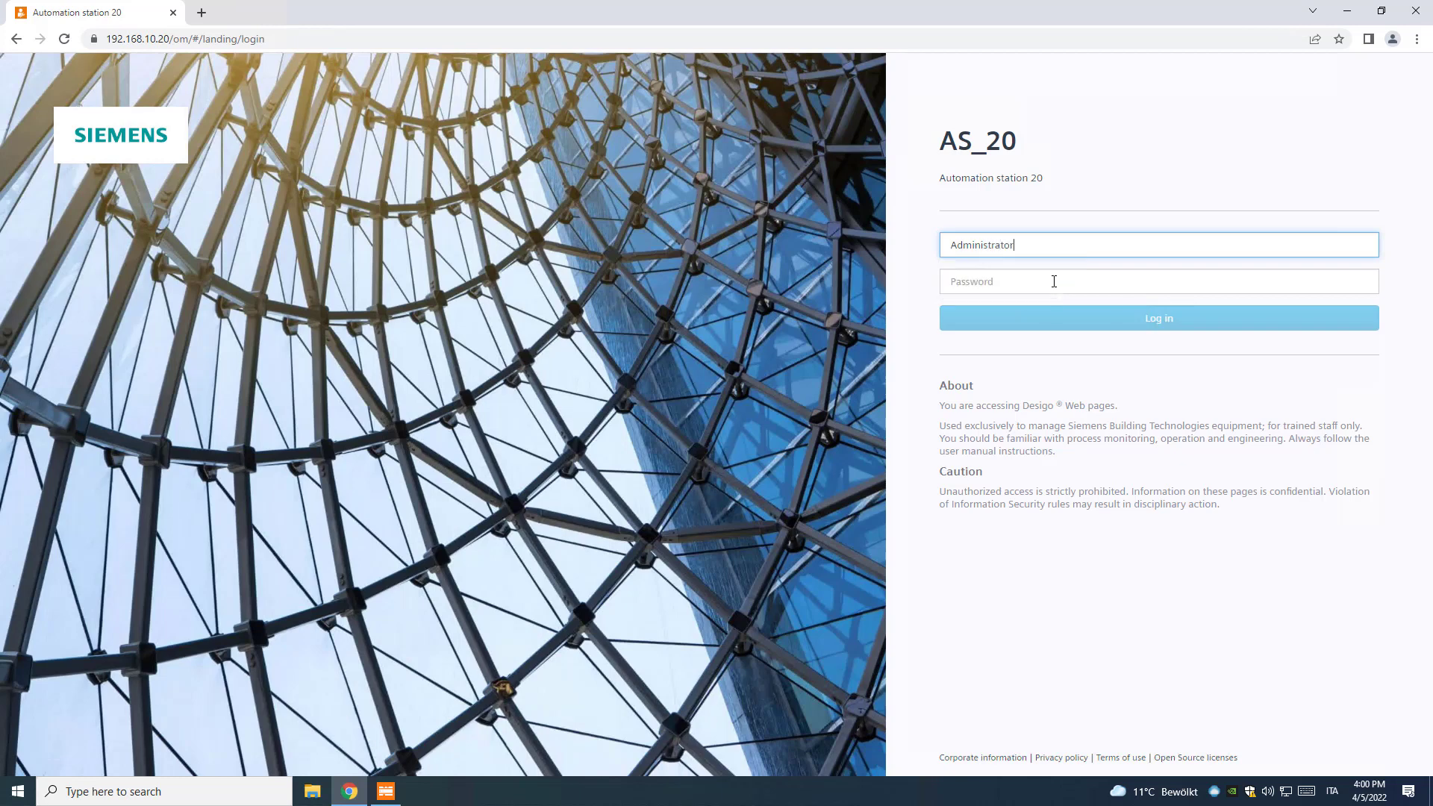
{"action": "left_click", "coordinate": [1054, 281]}
{"action": "type", "text": "••••••"}
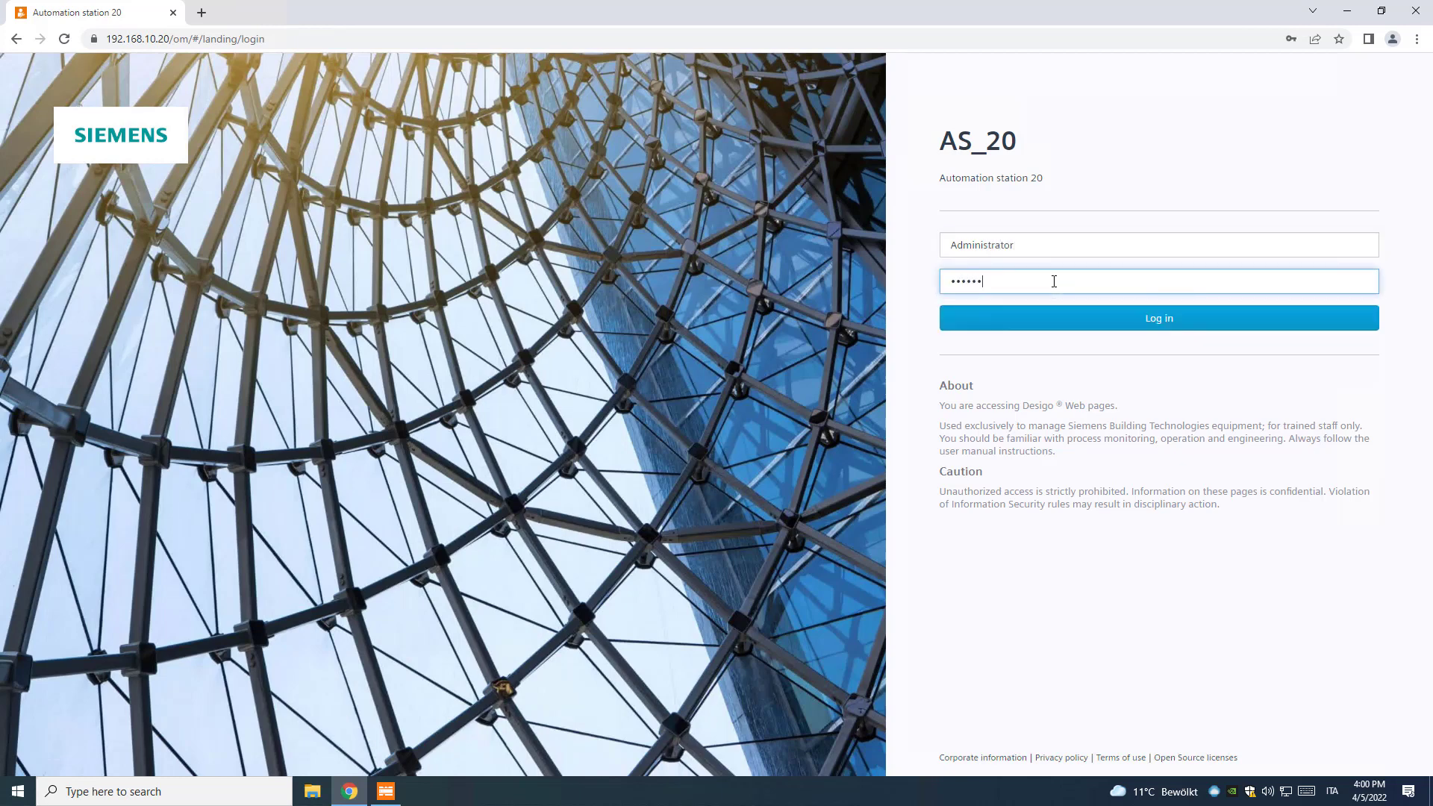
{"action": "left_click", "coordinate": [1058, 311]}
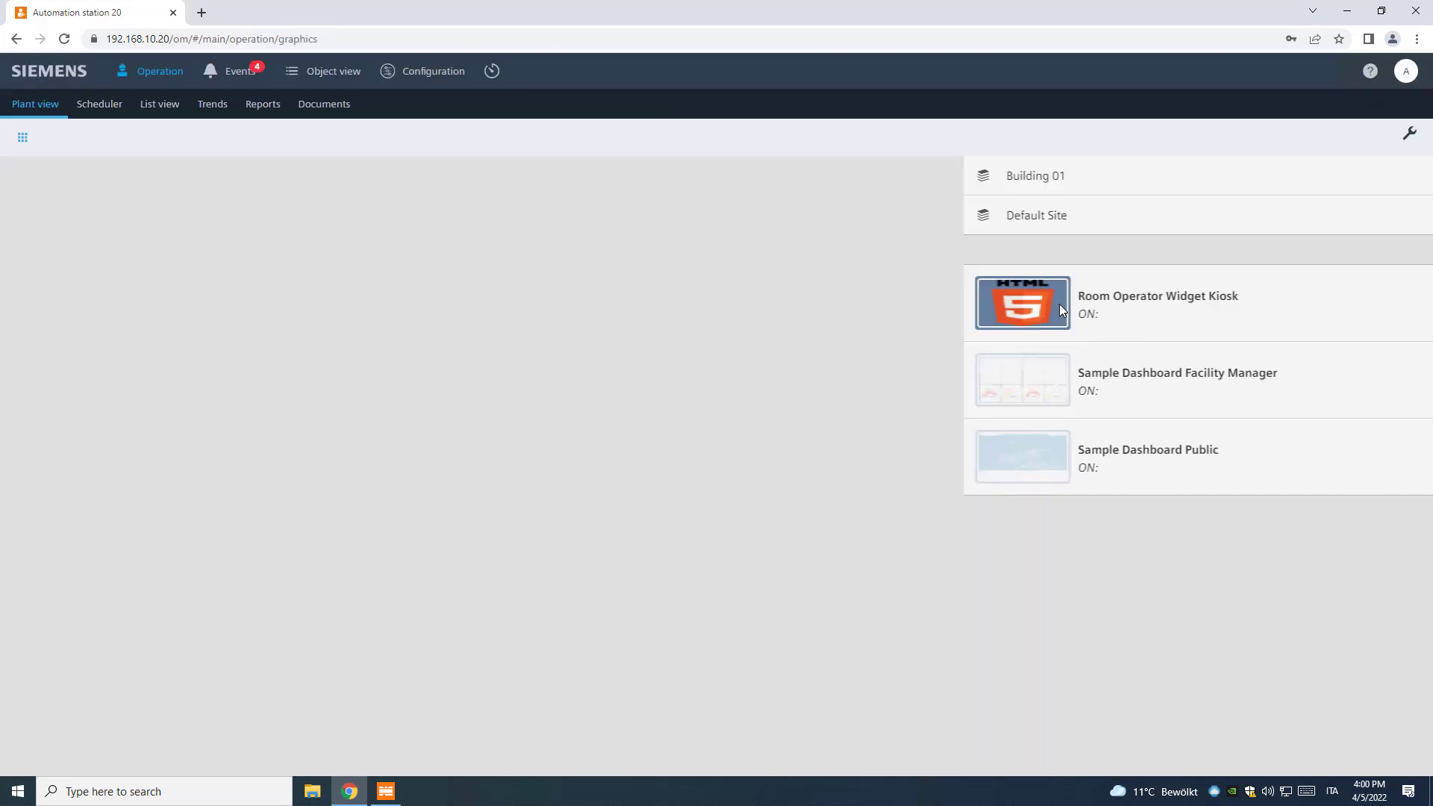